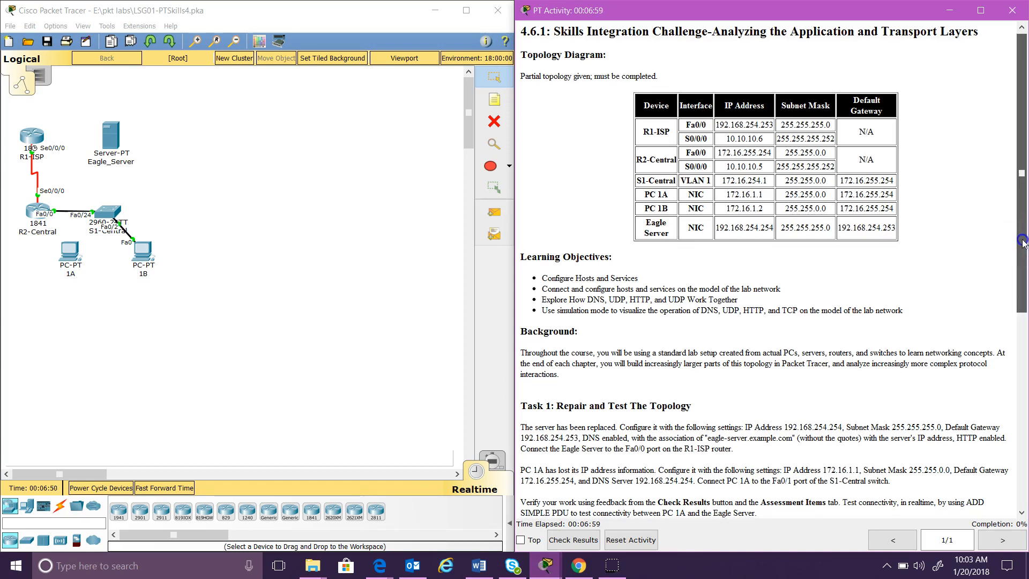
# - Power on the Eagle_Server device
pyautogui.scroll(-1, 1022, 243)
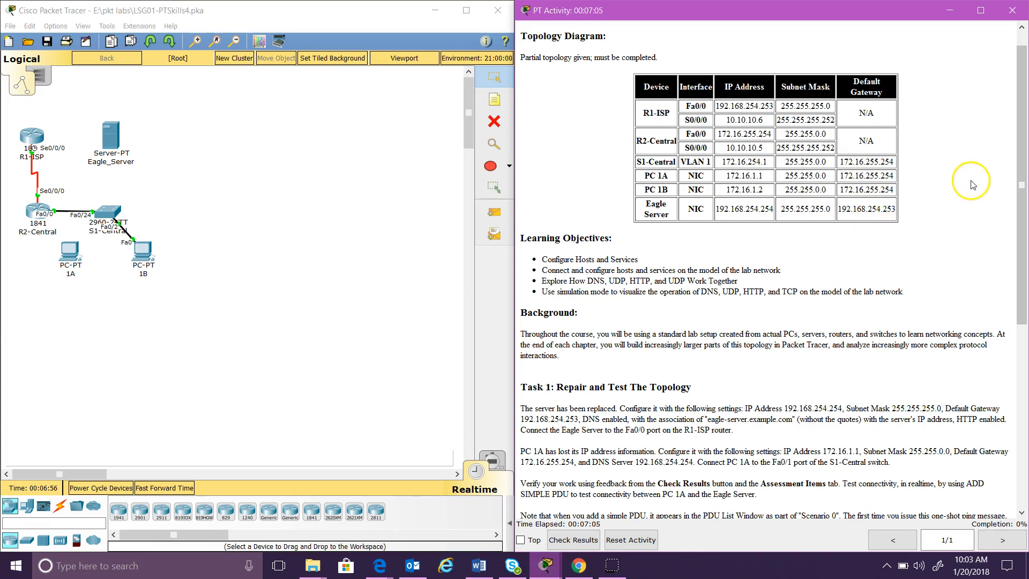
pyautogui.moveTo(1023, 163); pyautogui.dragTo(1024, 366)
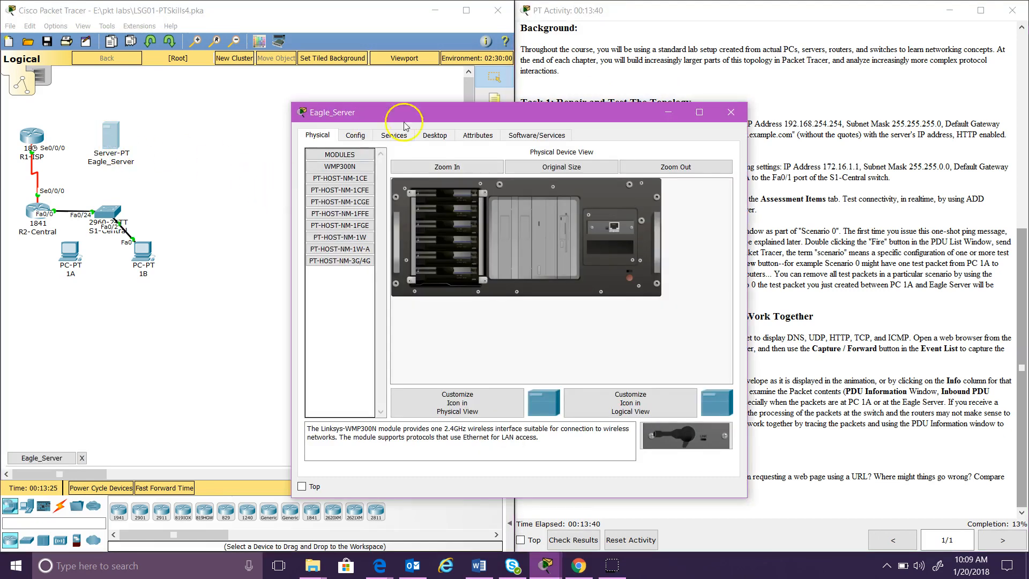
pyautogui.moveTo(425, 109); pyautogui.dragTo(197, 95)
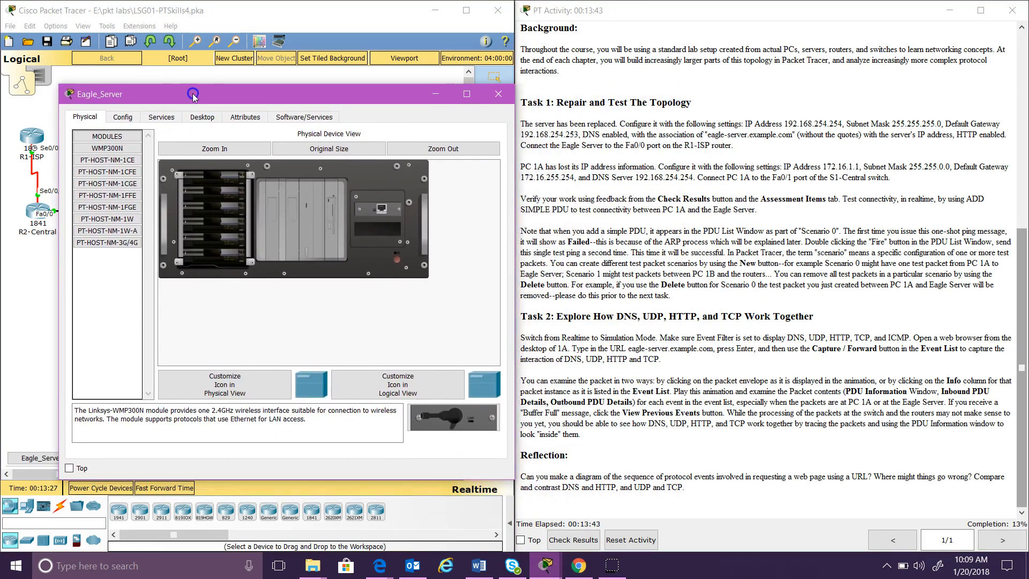
pyautogui.click(122, 118)
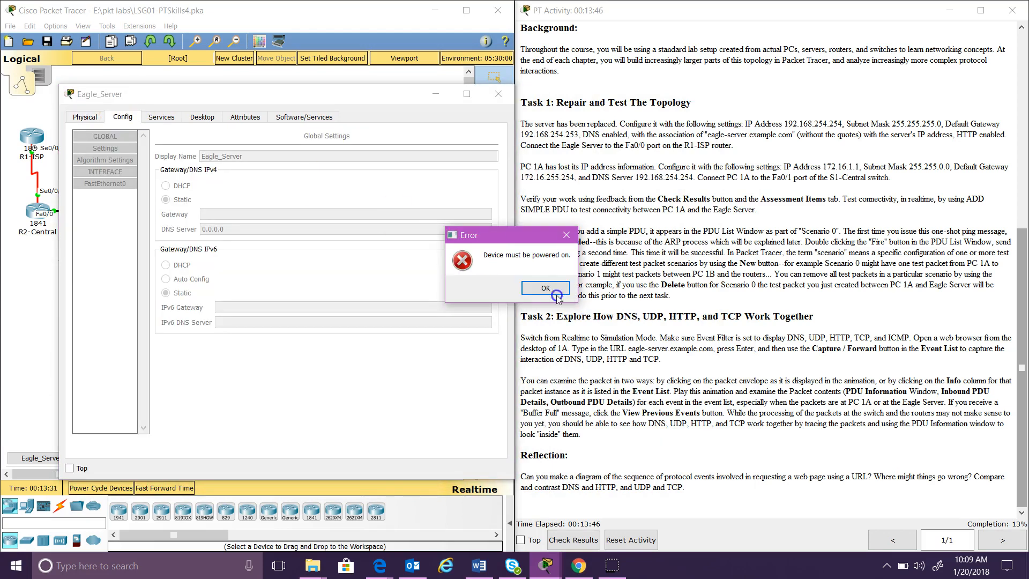
pyautogui.click(557, 295)
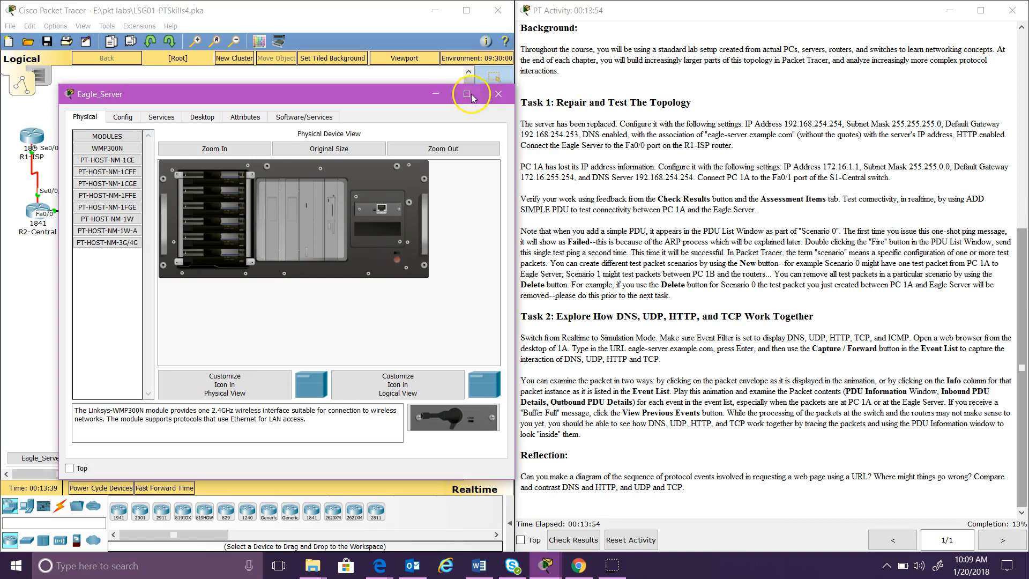
pyautogui.click(234, 149)
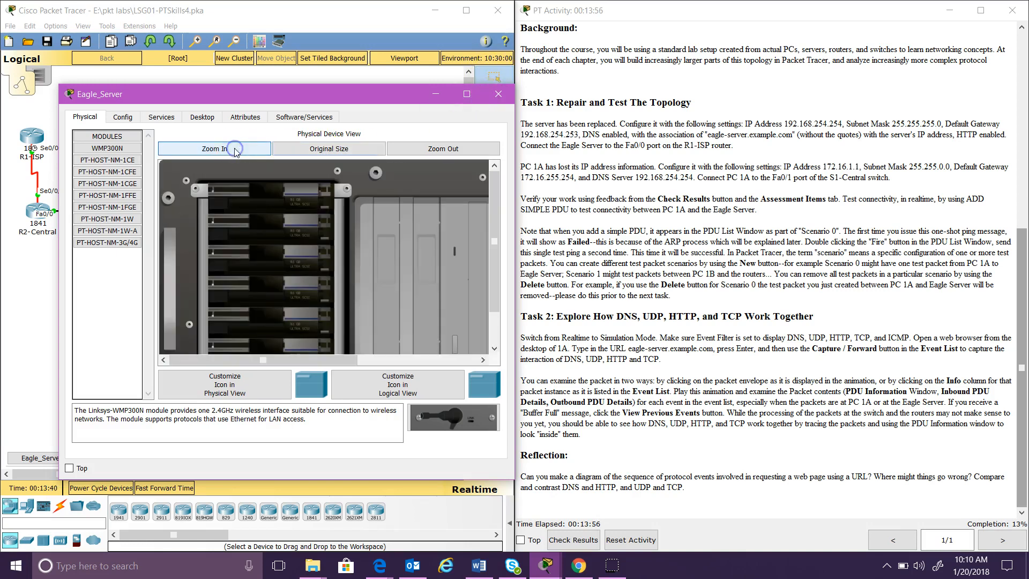
pyautogui.moveTo(496, 214); pyautogui.dragTo(493, 239)
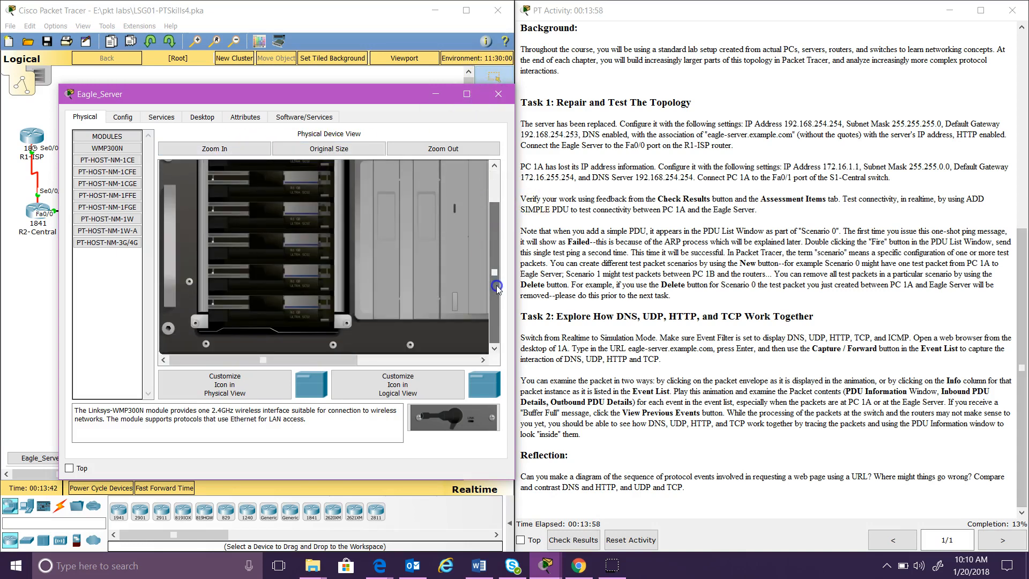
pyautogui.click(338, 360)
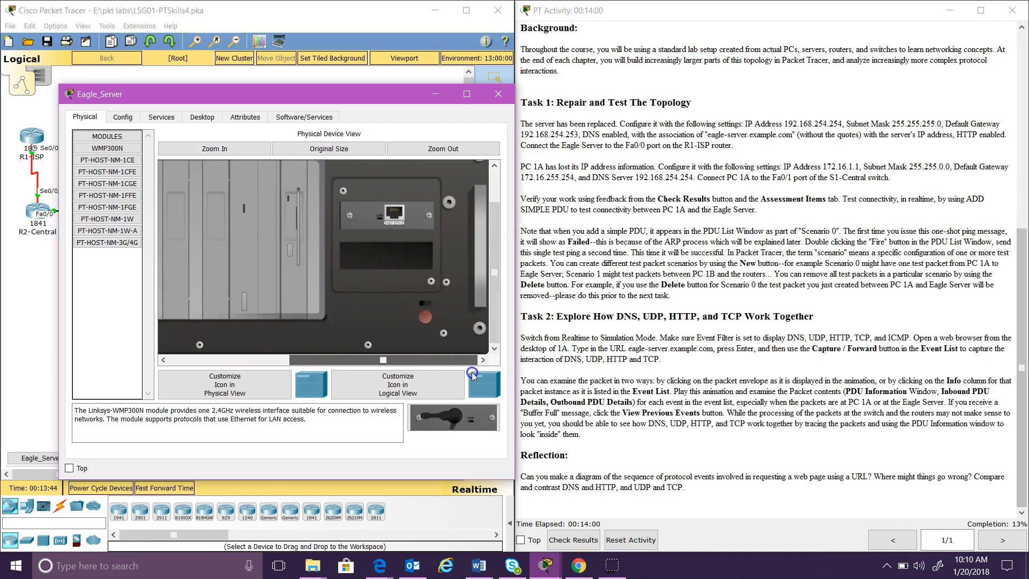
pyautogui.click(424, 305)
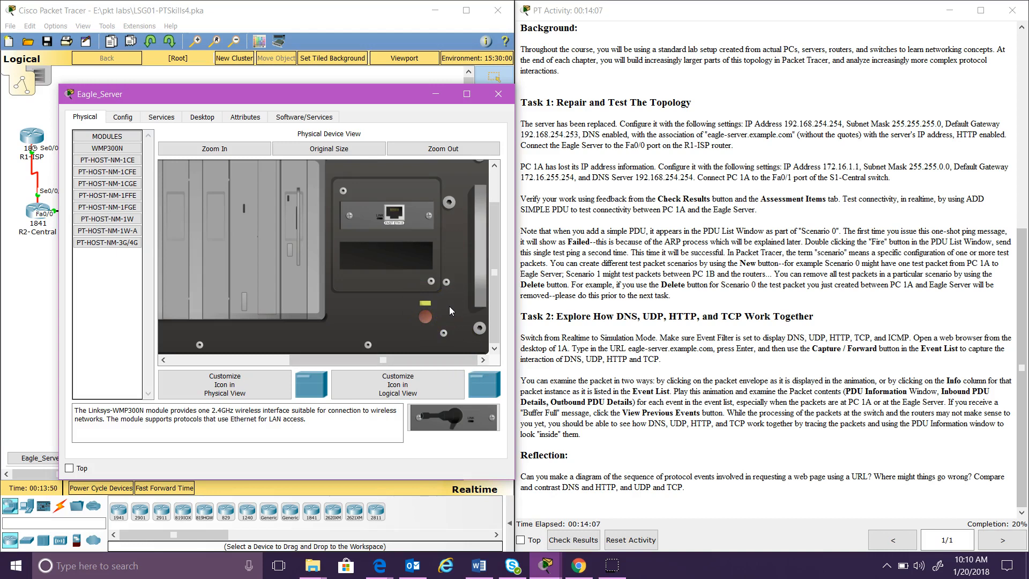
# - Set Eagle_Server's static IPv4 default gateway to 192.168.254.253 in its global settings
pyautogui.click(123, 118)
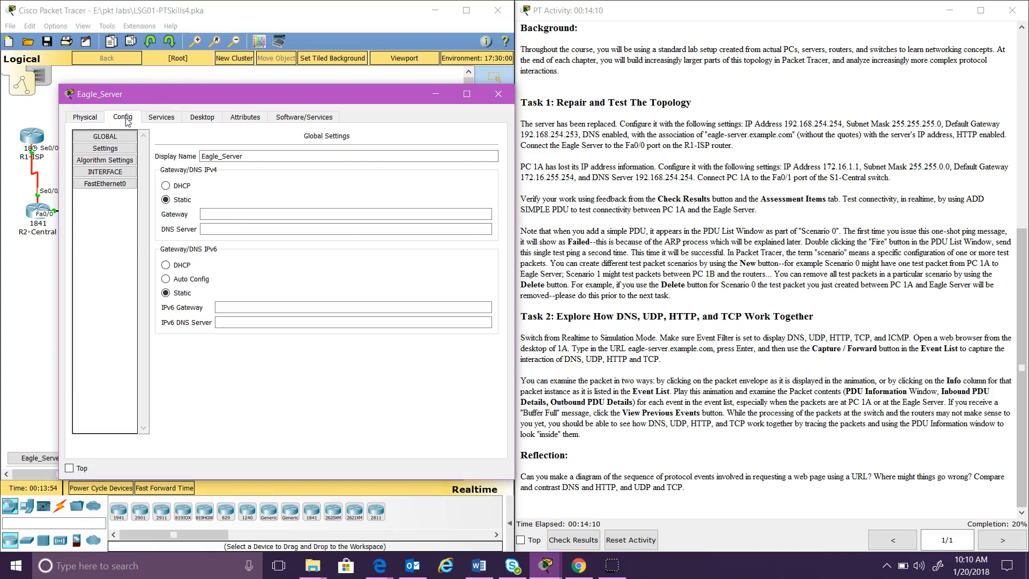
pyautogui.click(109, 149)
pyautogui.click(258, 212)
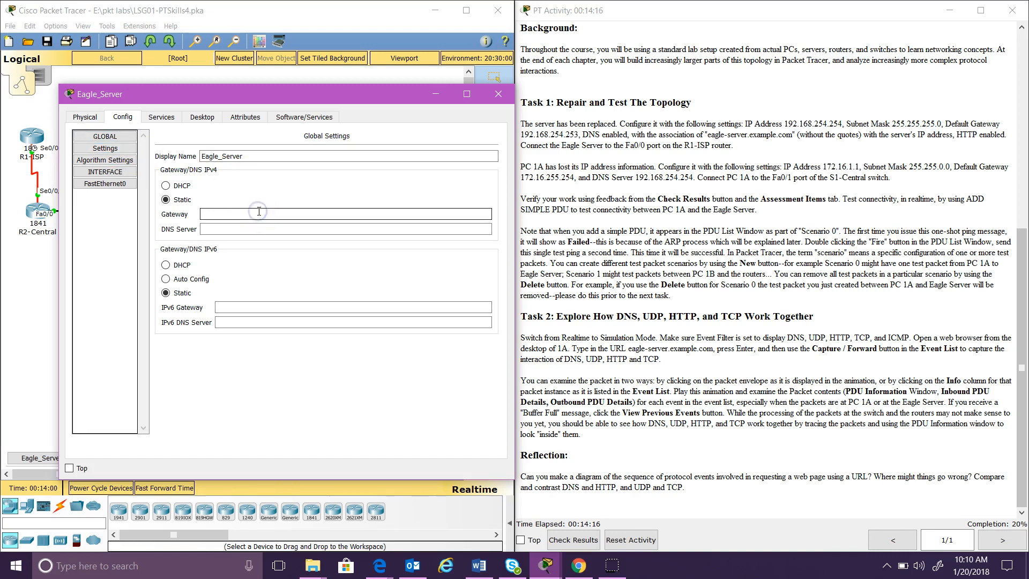
pyautogui.write('192.168.254.253')
pyautogui.click(261, 228)
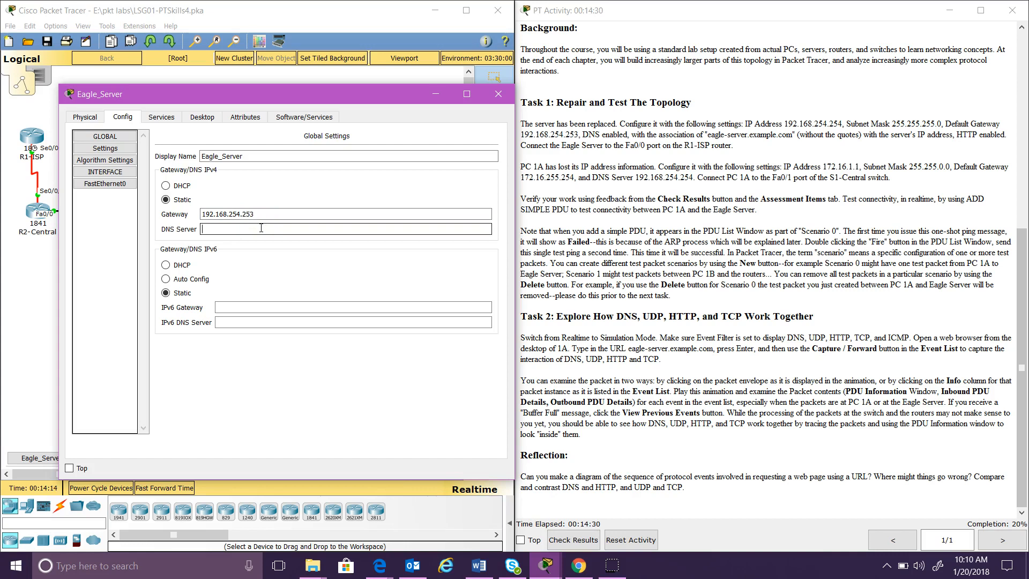
# - Turn on the DNS service on Eagle_Server
pyautogui.click(163, 118)
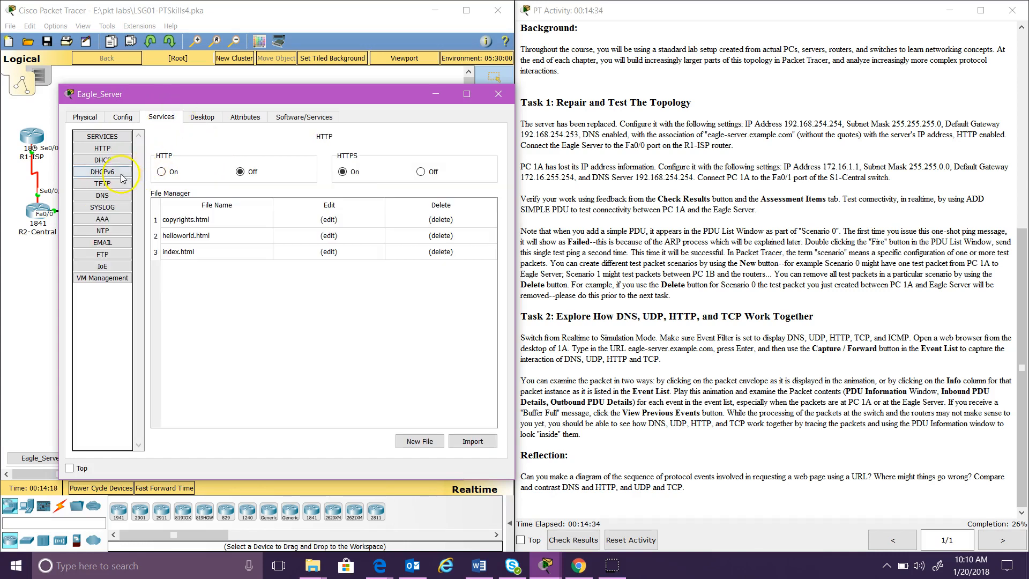
pyautogui.click(109, 198)
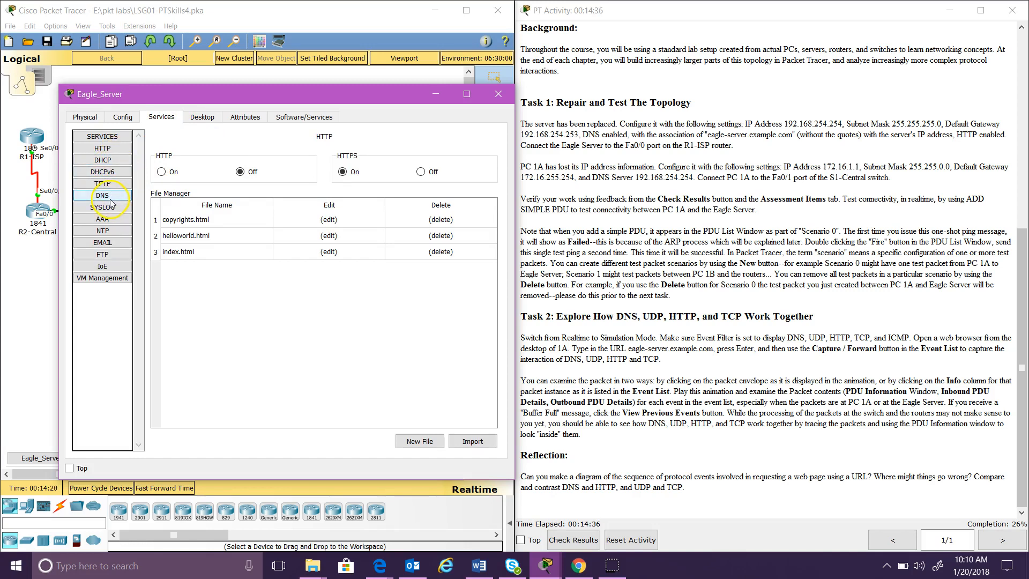
pyautogui.click(110, 202)
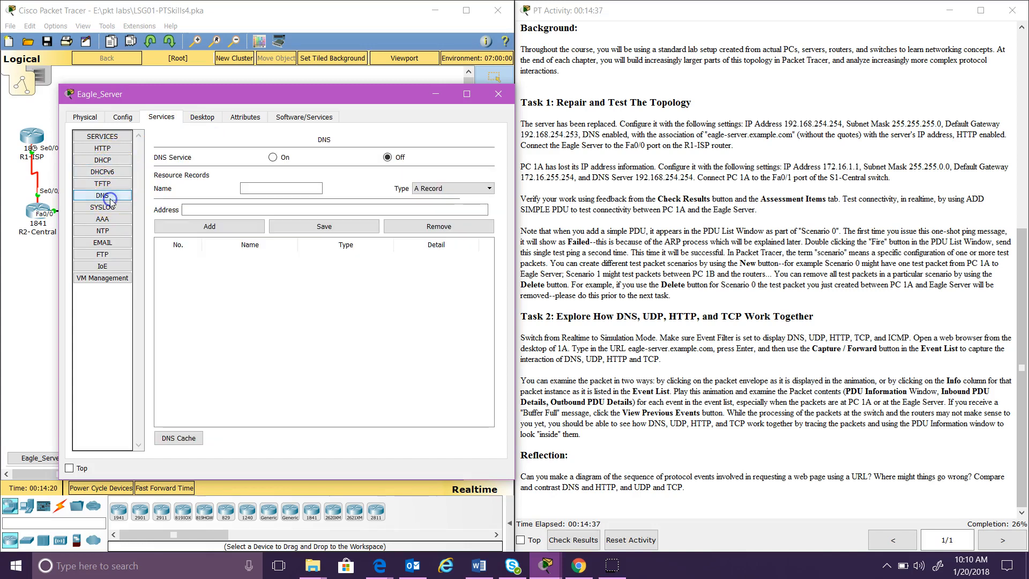
pyautogui.click(272, 157)
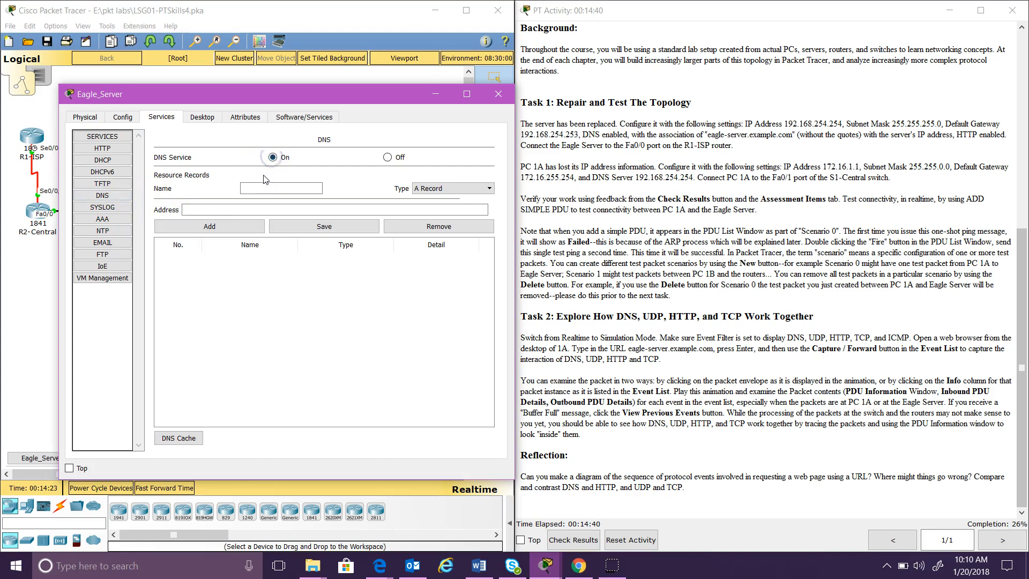
# - Fill in the DNS A record with the name eagle-server.example.com and the address 192.168.254.254
pyautogui.click(265, 189)
pyautogui.write('eagle-server.example.com')
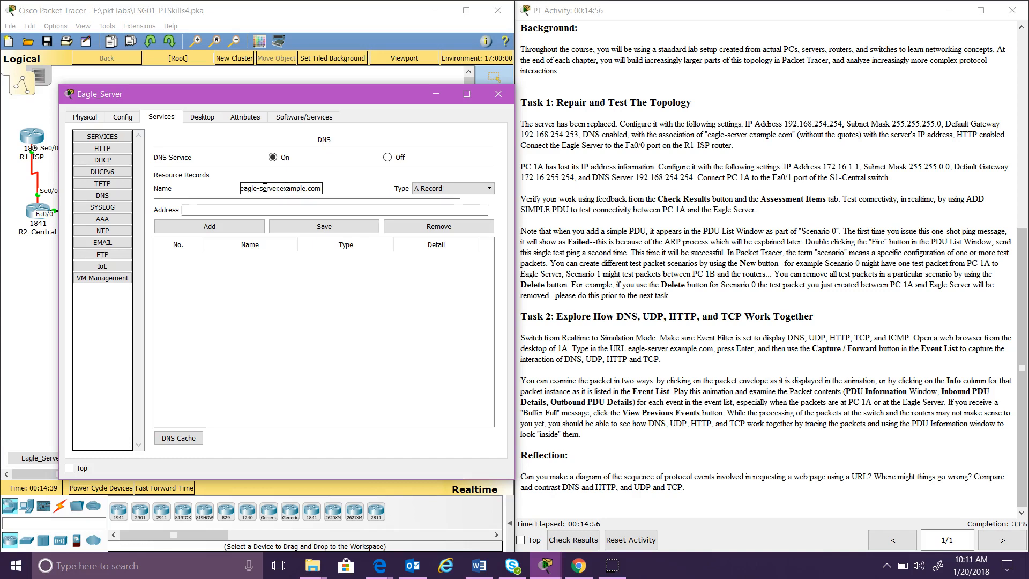
pyautogui.click(201, 209)
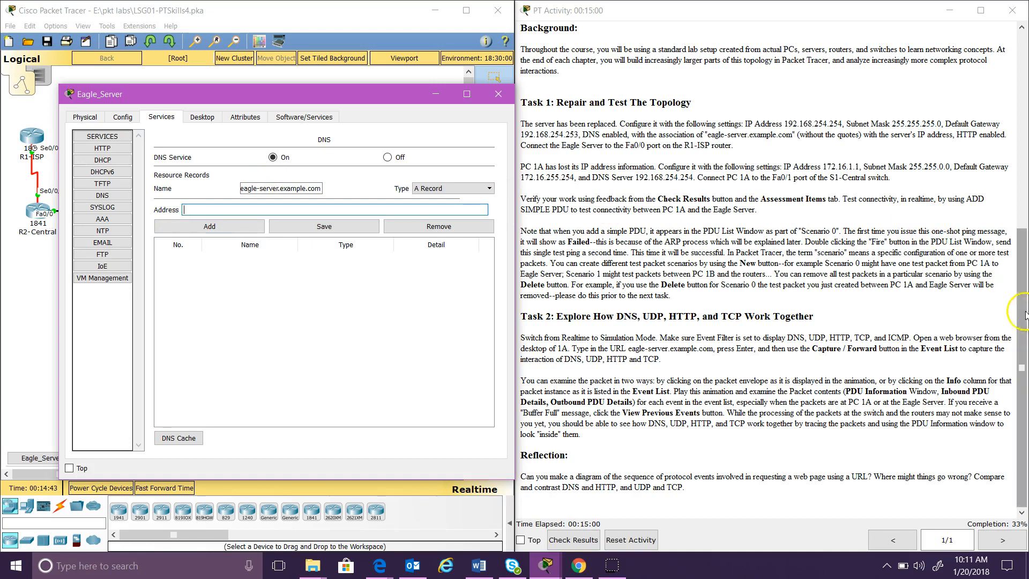
pyautogui.moveTo(1022, 313); pyautogui.dragTo(1019, 138)
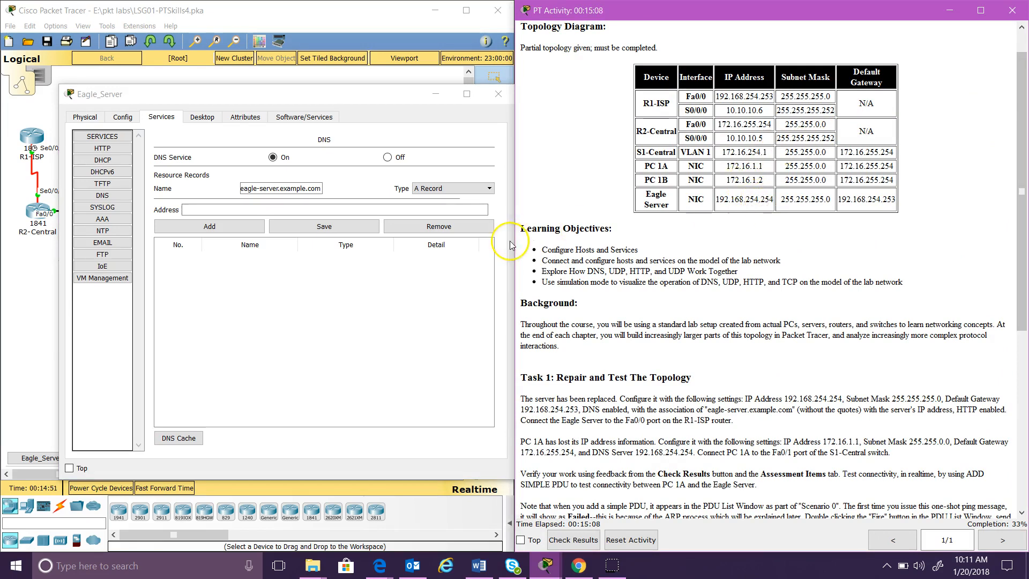
pyautogui.click(238, 210)
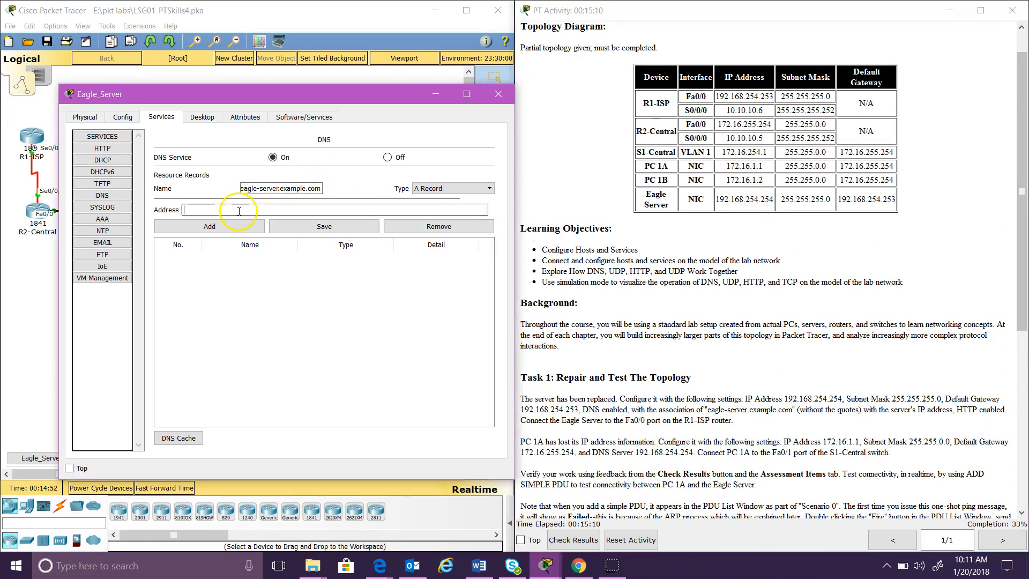
pyautogui.write('192.168.254')
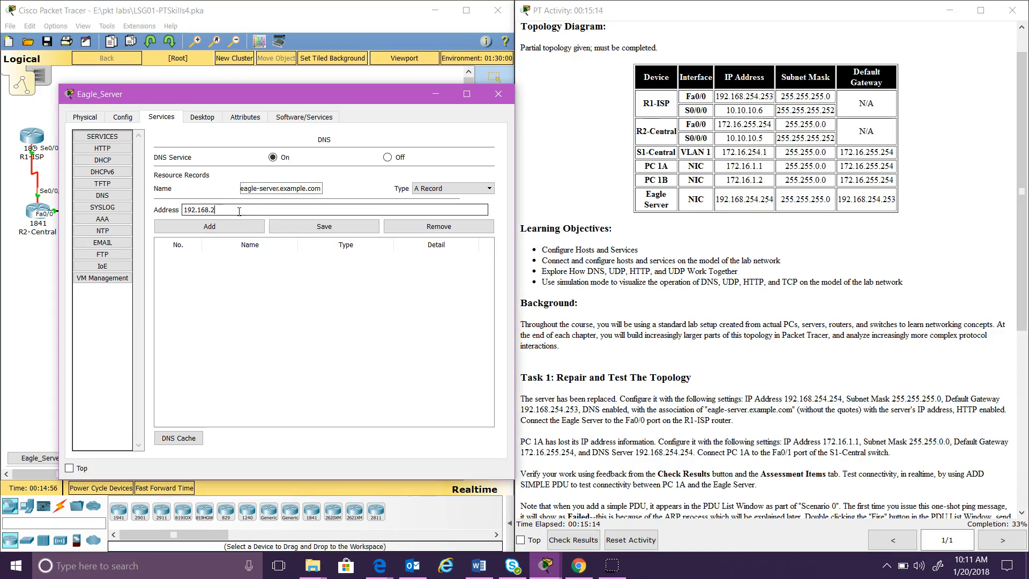
pyautogui.write('254')
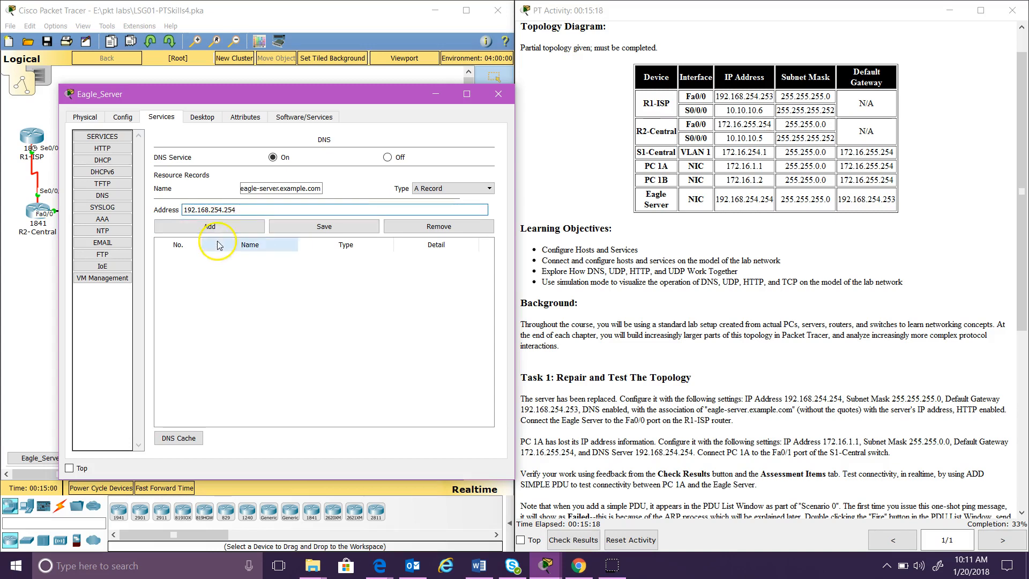
pyautogui.click(219, 163)
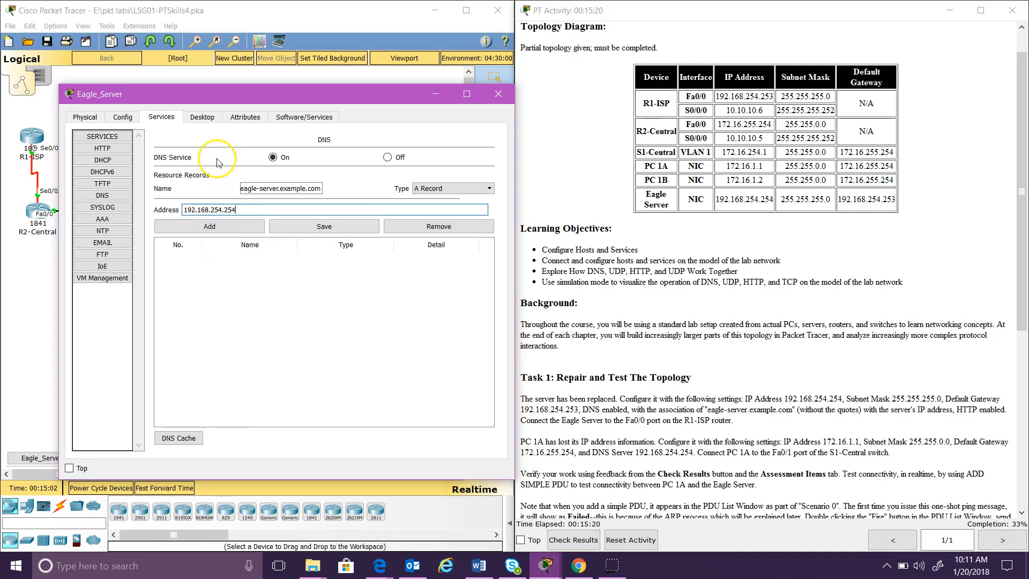
# - Check the static IP address and subnet mask on Eagle_Server's FastEthernet0 interface against the addressing table
pyautogui.click(202, 117)
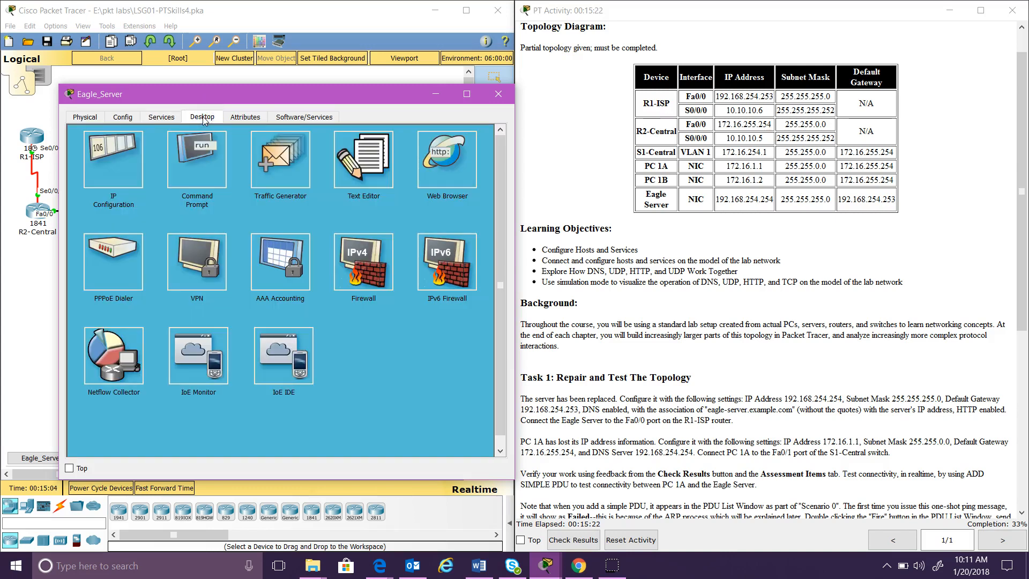
pyautogui.click(161, 117)
pyautogui.click(116, 145)
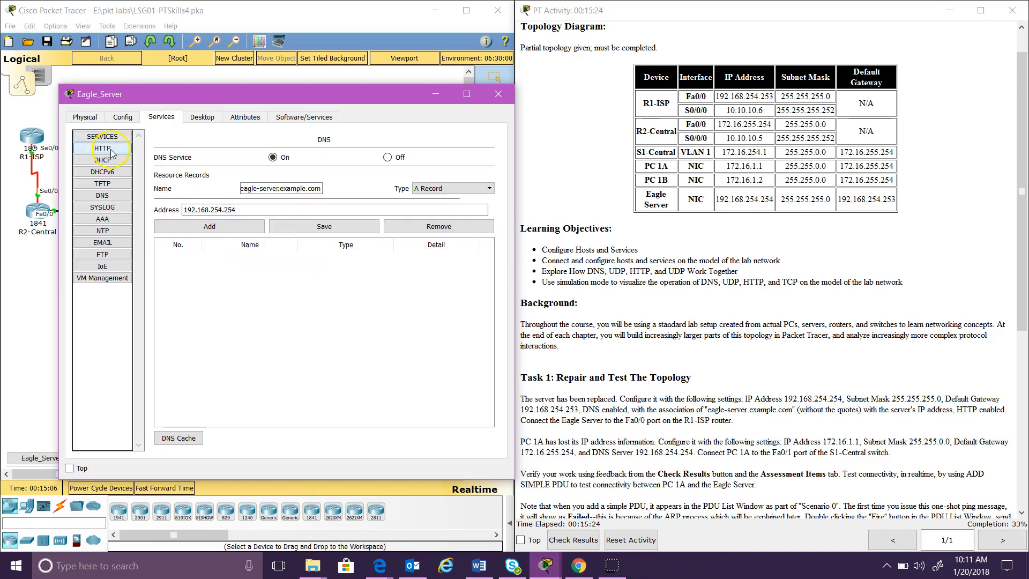
pyautogui.click(123, 117)
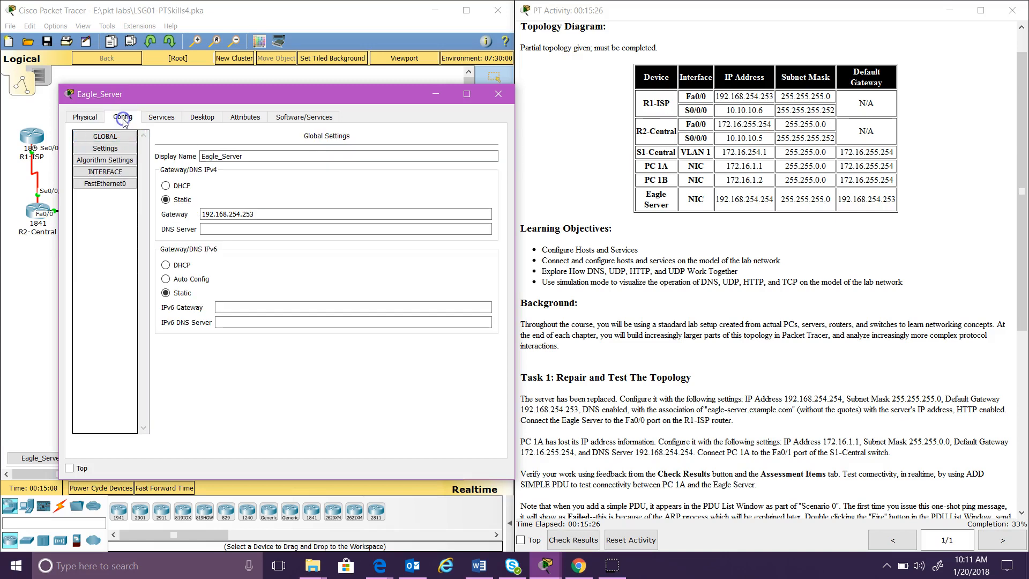
pyautogui.click(118, 185)
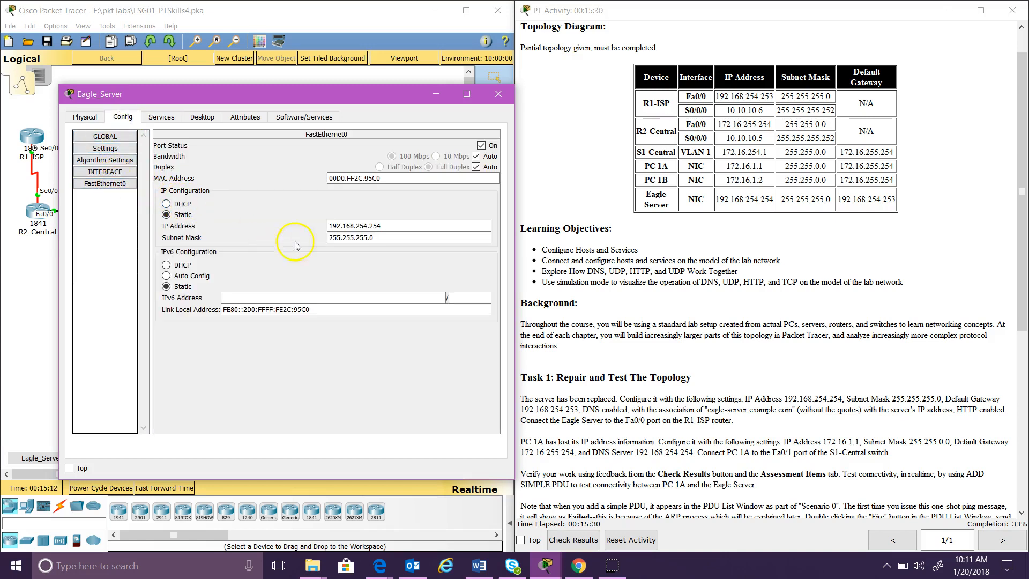
pyautogui.click(397, 226)
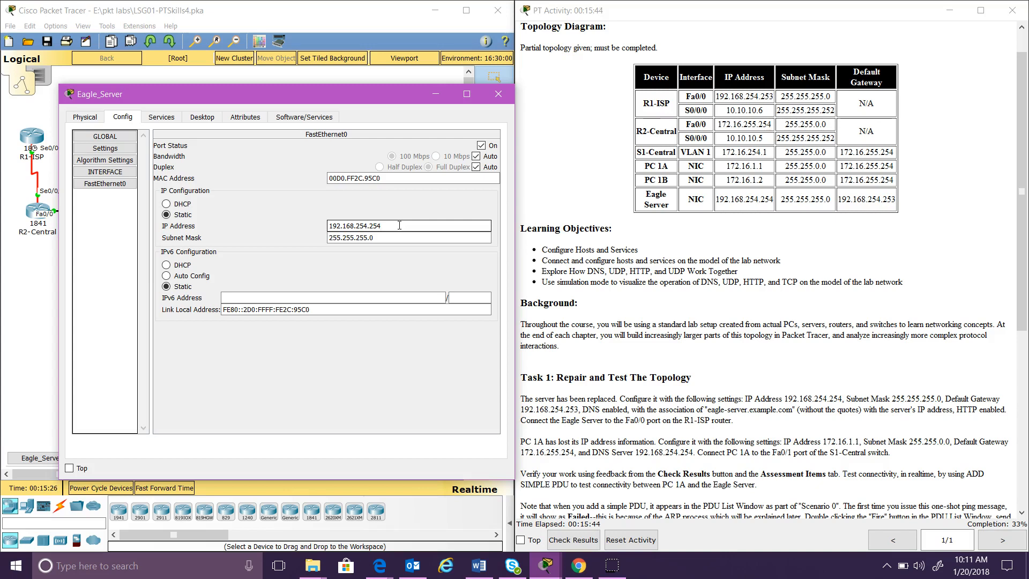
pyautogui.click(386, 181)
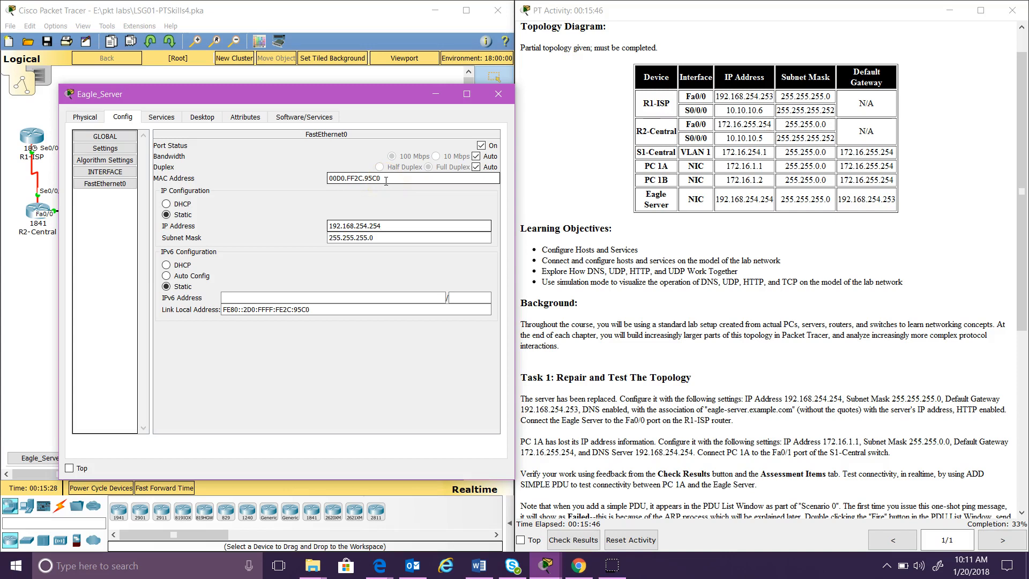
pyautogui.click(378, 239)
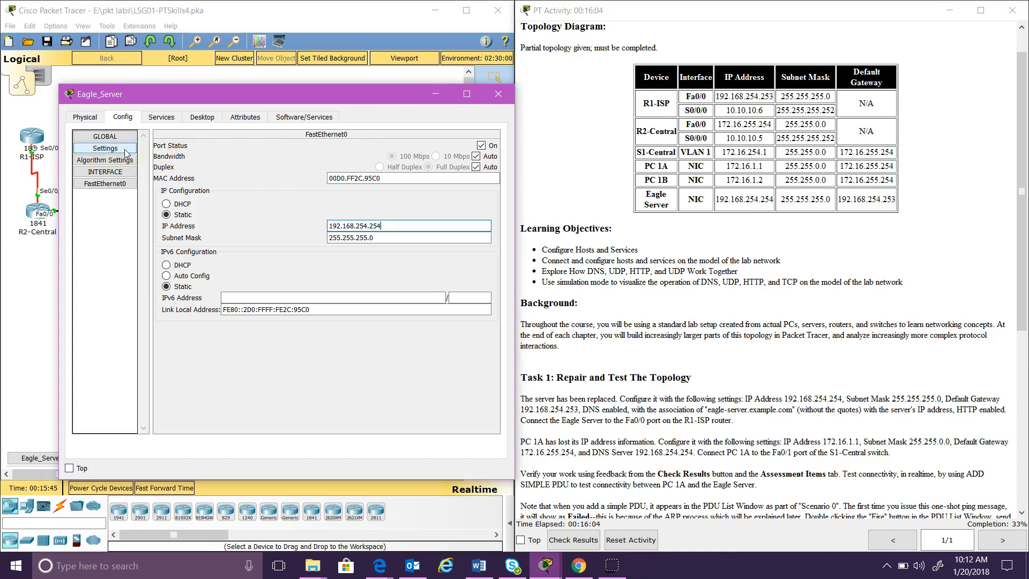
# - Turn on the HTTP service on Eagle_Server and close the server's configuration window
pyautogui.click(161, 117)
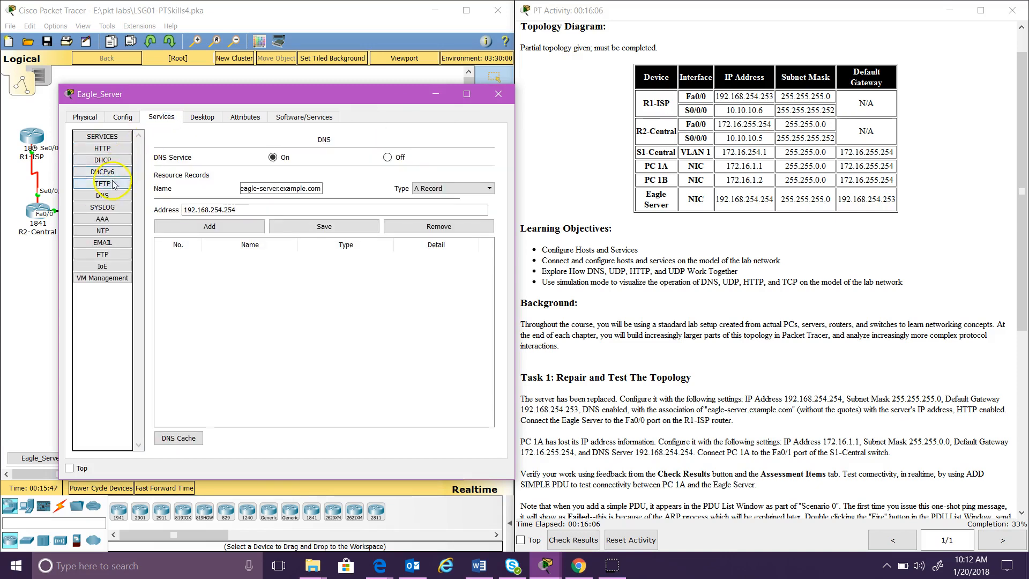
pyautogui.click(103, 148)
pyautogui.click(161, 172)
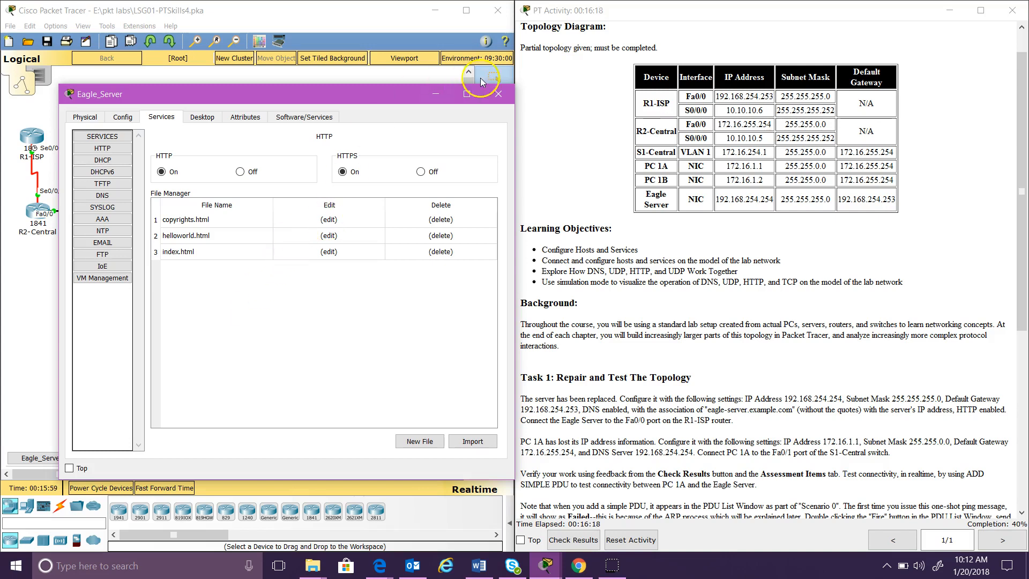
pyautogui.click(497, 95)
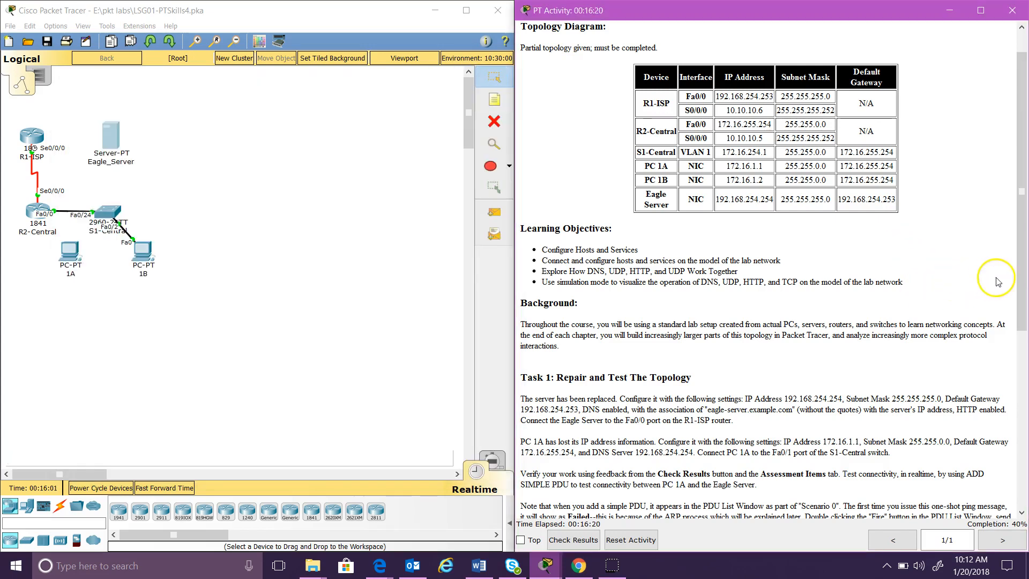
pyautogui.moveTo(1017, 307); pyautogui.dragTo(1010, 333)
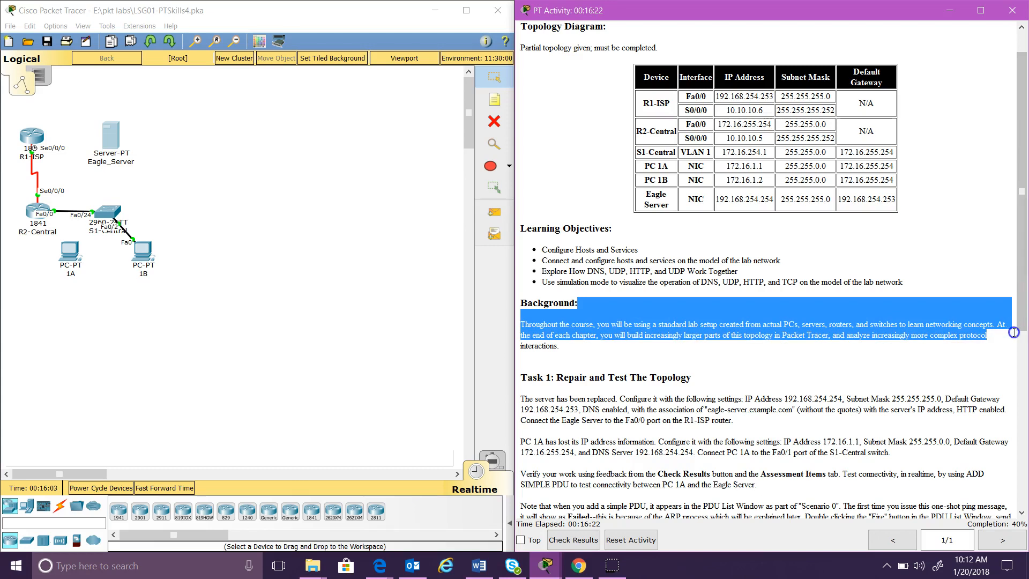
pyautogui.click(960, 254)
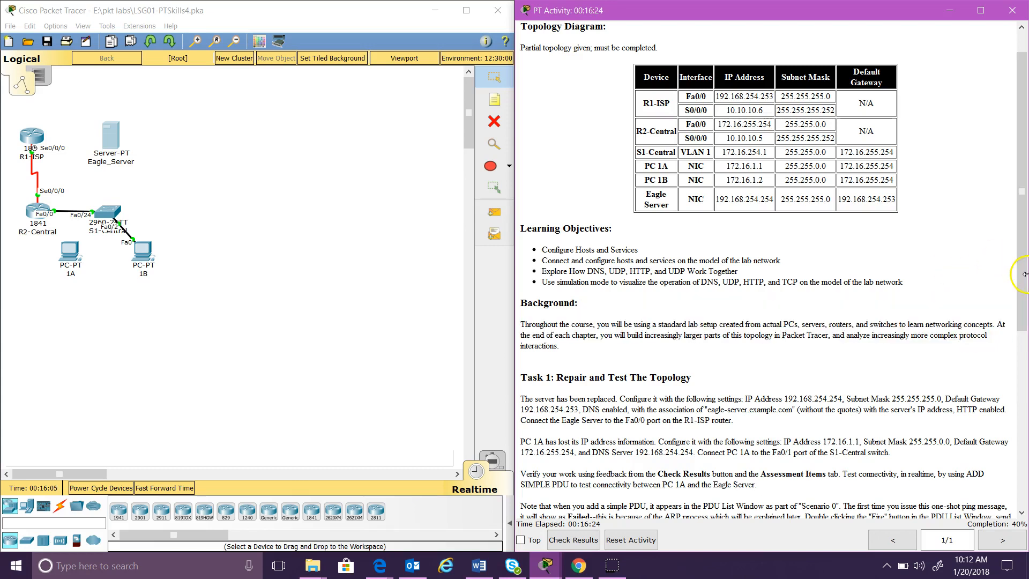
# - Connect Eagle_Server to the FastEthernet0/0 port of the R1-ISP router with a copper cross-over cable
pyautogui.moveTo(1023, 277); pyautogui.dragTo(1021, 384)
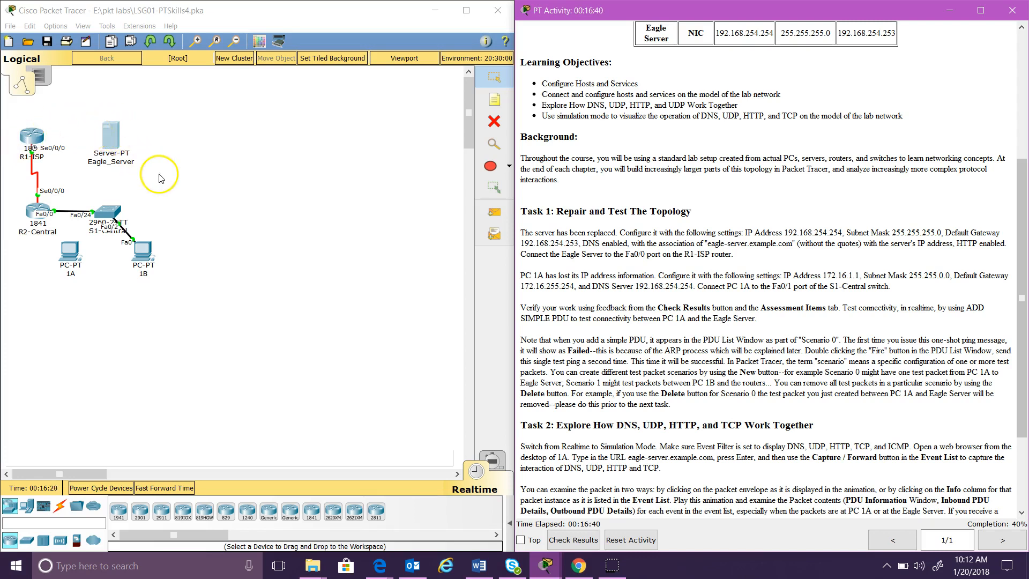
pyautogui.click(60, 505)
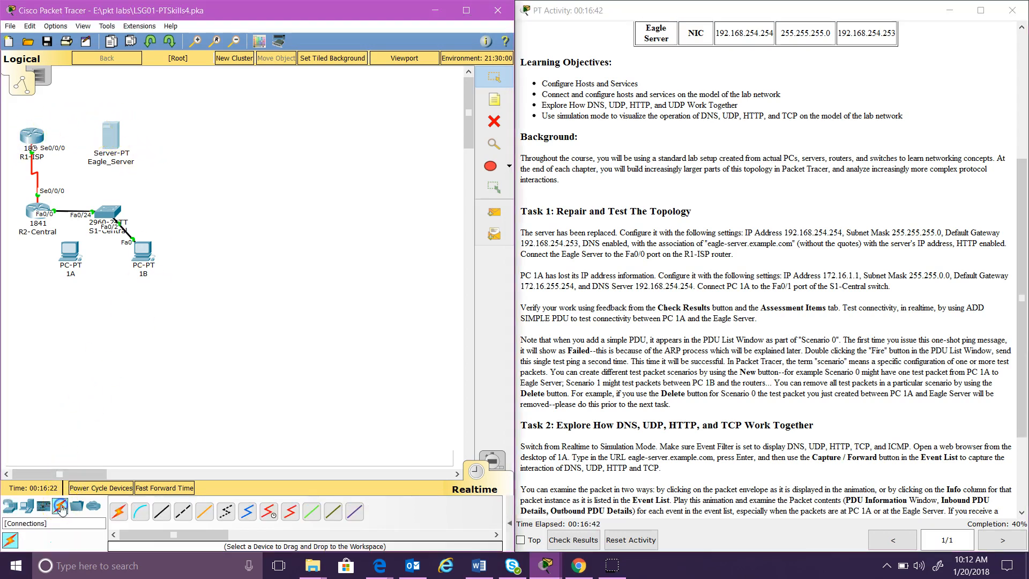
pyautogui.click(185, 514)
pyautogui.click(111, 134)
pyautogui.click(122, 141)
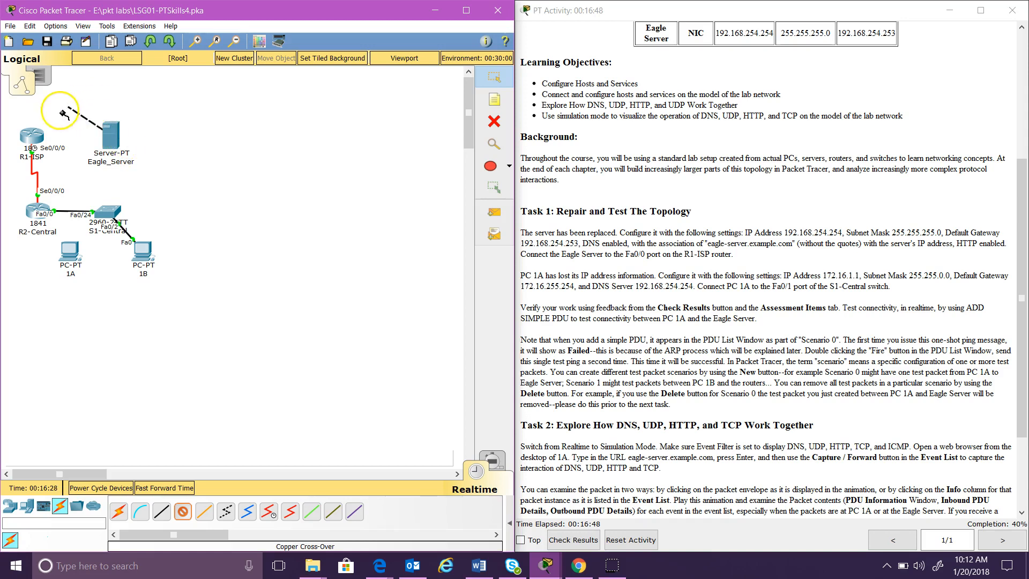
pyautogui.click(31, 139)
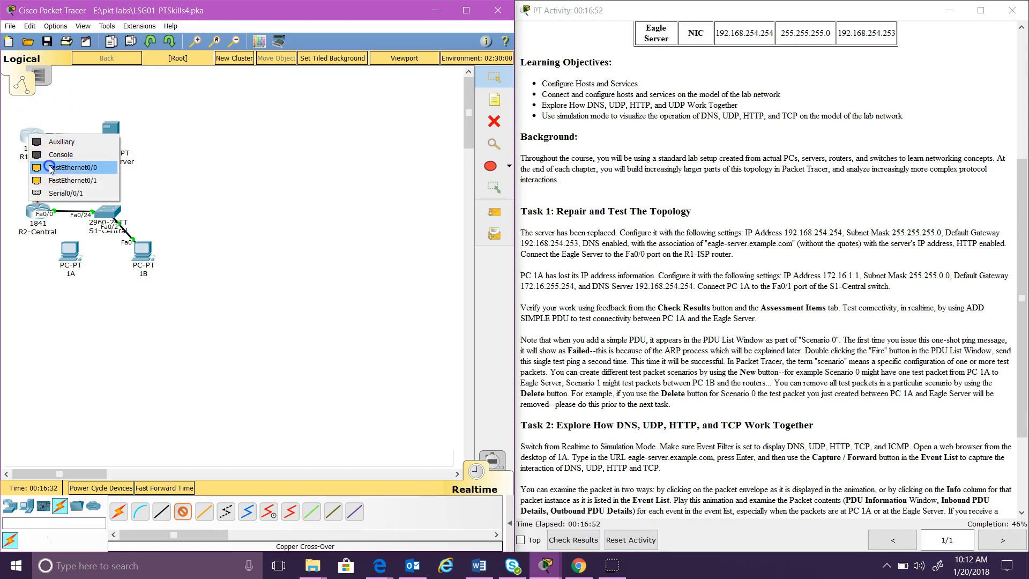
pyautogui.click(52, 167)
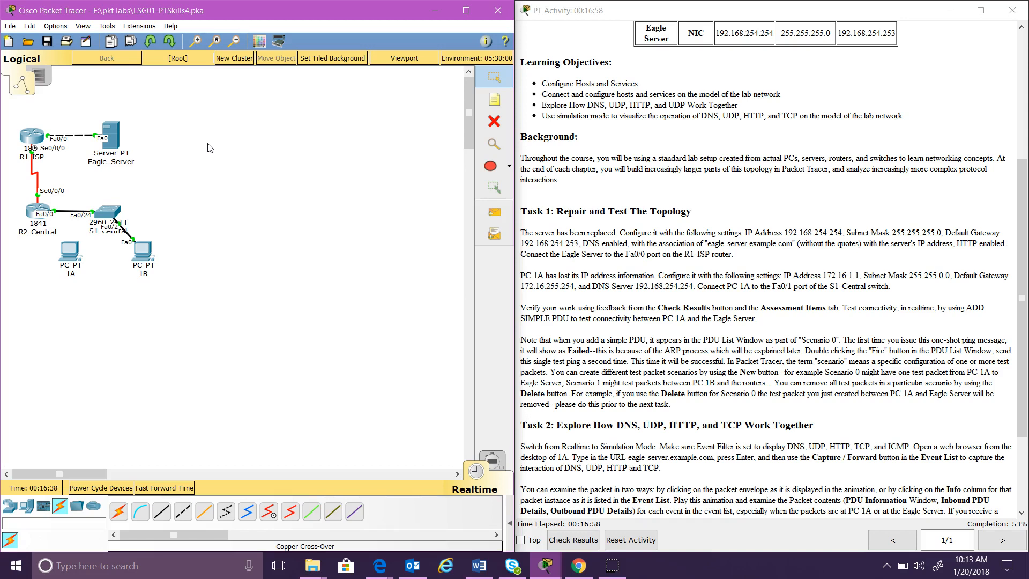
# - In PC 1A's IP configuration, set the static IP address 172.16.1.1 with subnet mask 255.255.0.0
pyautogui.click(368, 194)
pyautogui.click(548, 298)
pyautogui.click(72, 267)
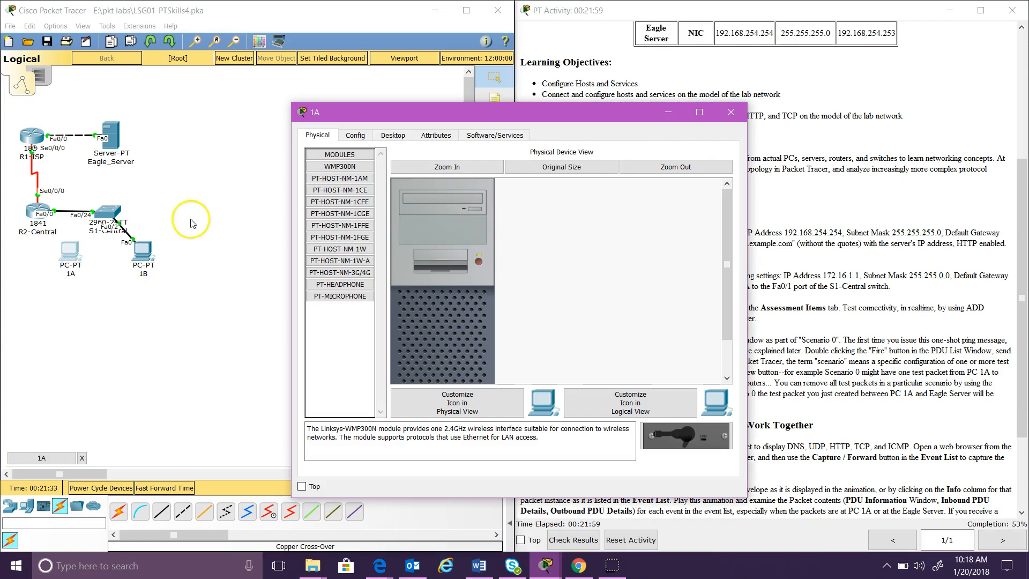
pyautogui.moveTo(391, 107); pyautogui.dragTo(168, 116)
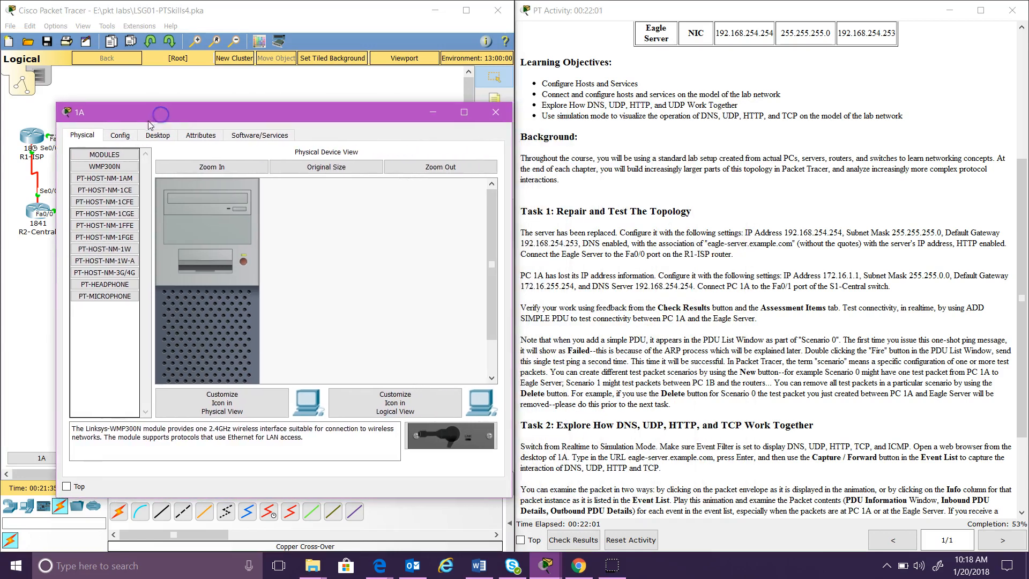
pyautogui.click(115, 136)
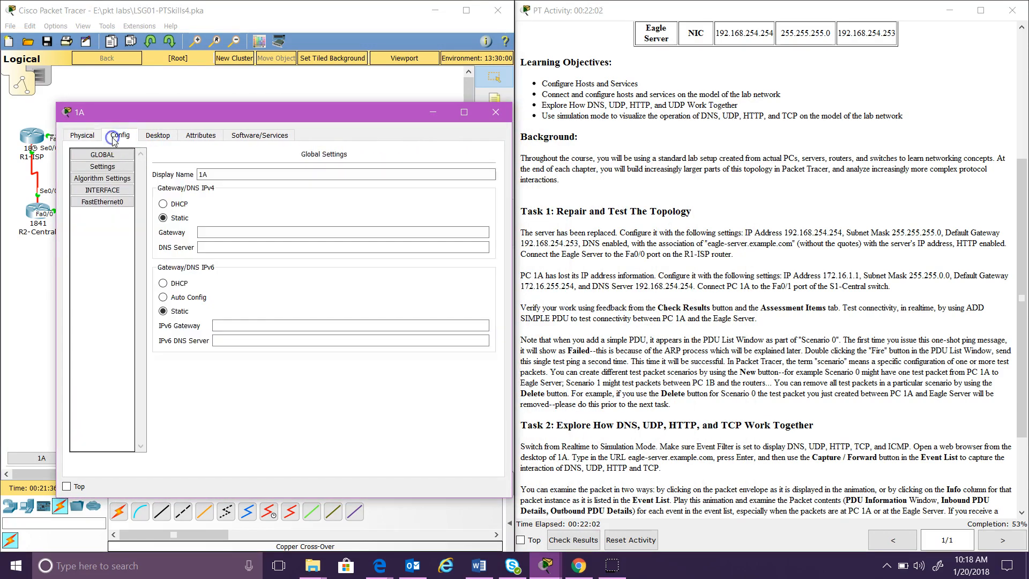
pyautogui.click(155, 136)
pyautogui.click(134, 171)
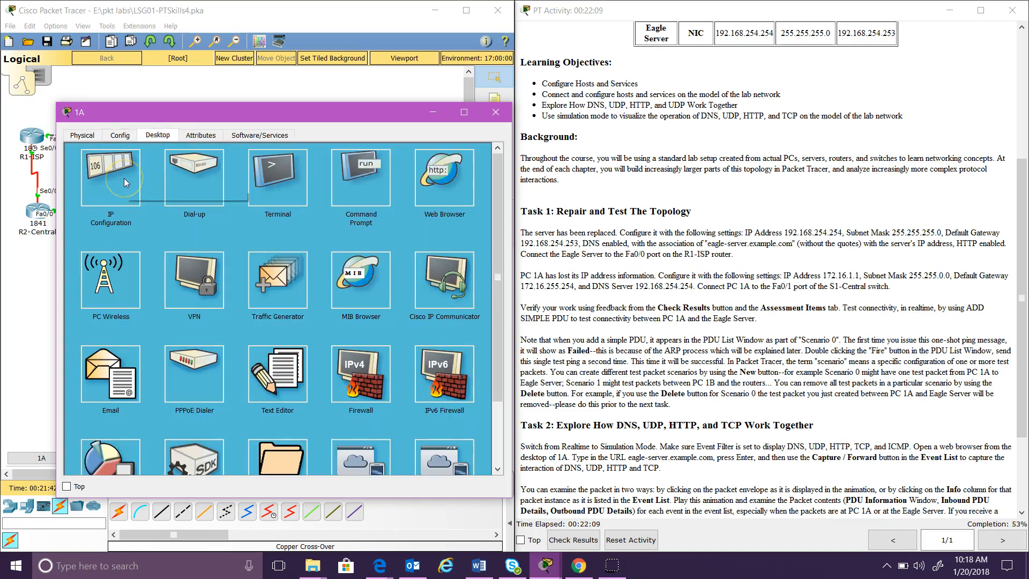
pyautogui.click(111, 188)
pyautogui.click(236, 202)
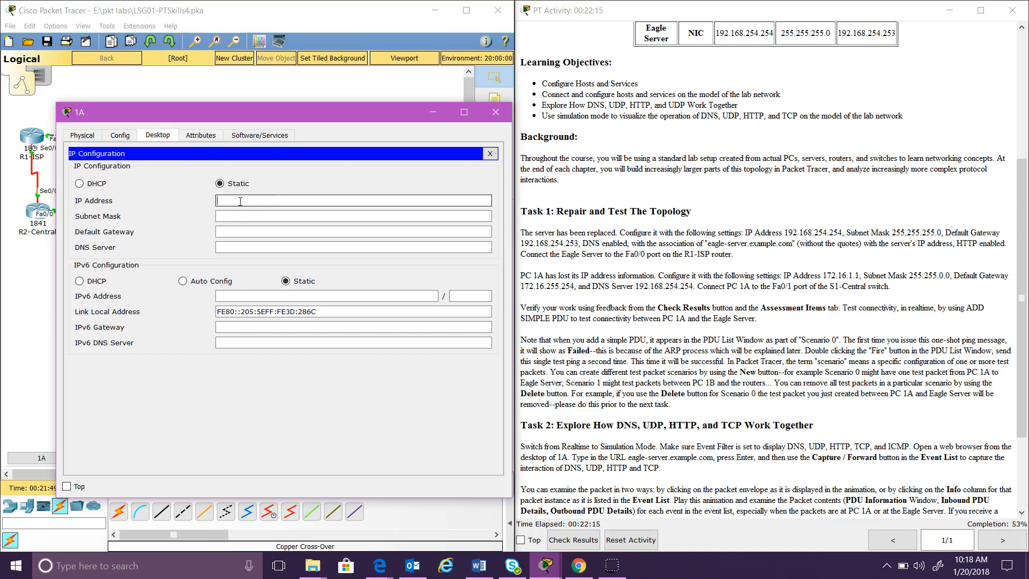
pyautogui.write('172.16.1.1')
pyautogui.click(240, 215)
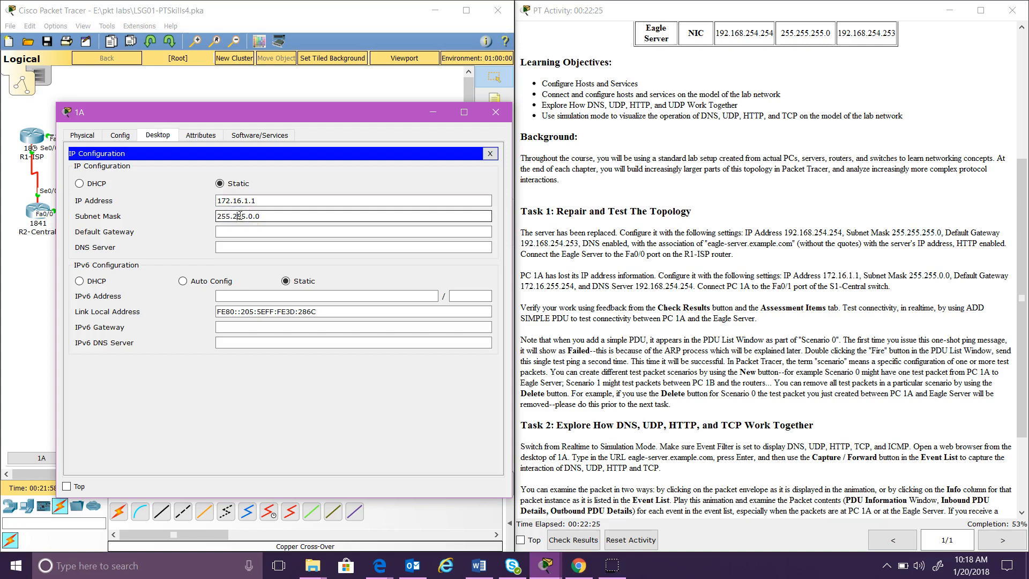
pyautogui.click(252, 216)
# - Set PC 1A's default gateway to 172.16.255.254 and check it against the Task 1 instructions
pyautogui.click(243, 233)
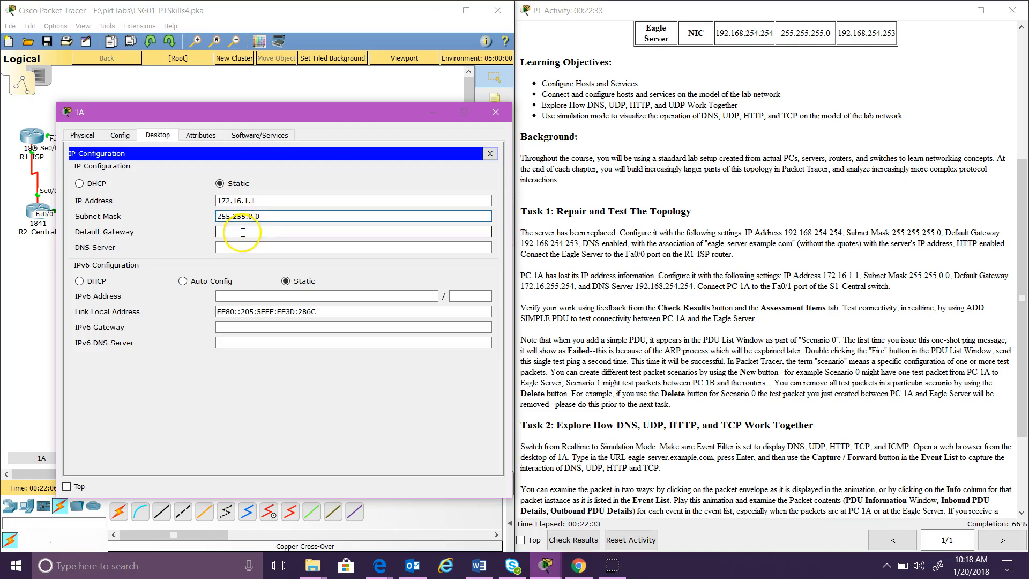
pyautogui.write('172.1')
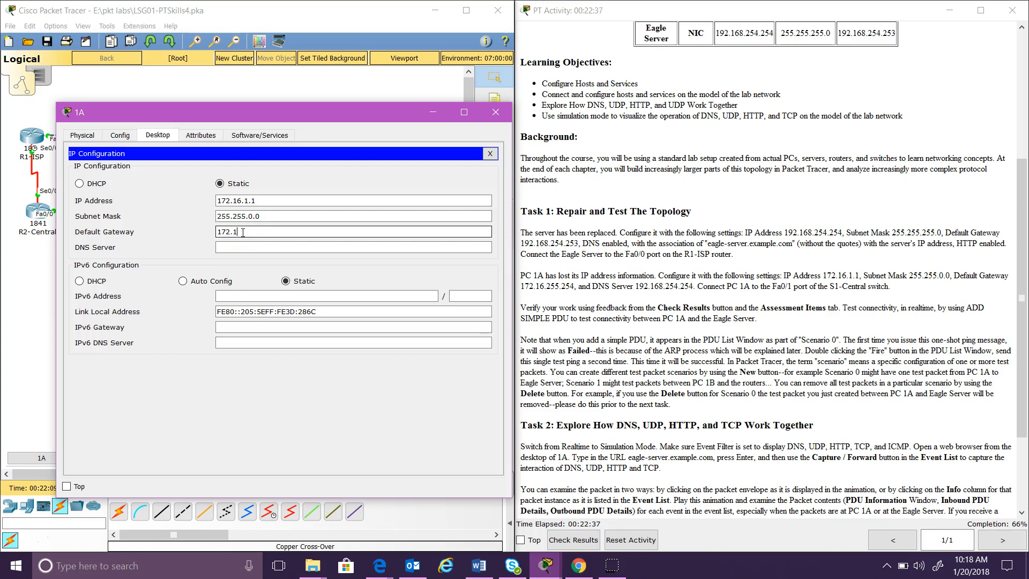
pyautogui.write('6.254.253')
pyautogui.press('BackSpace')
pyautogui.press('BackSpace')
pyautogui.press('BackSpace')
pyautogui.press('BackSpace')
pyautogui.press('BackSpace')
pyautogui.write('5.25')
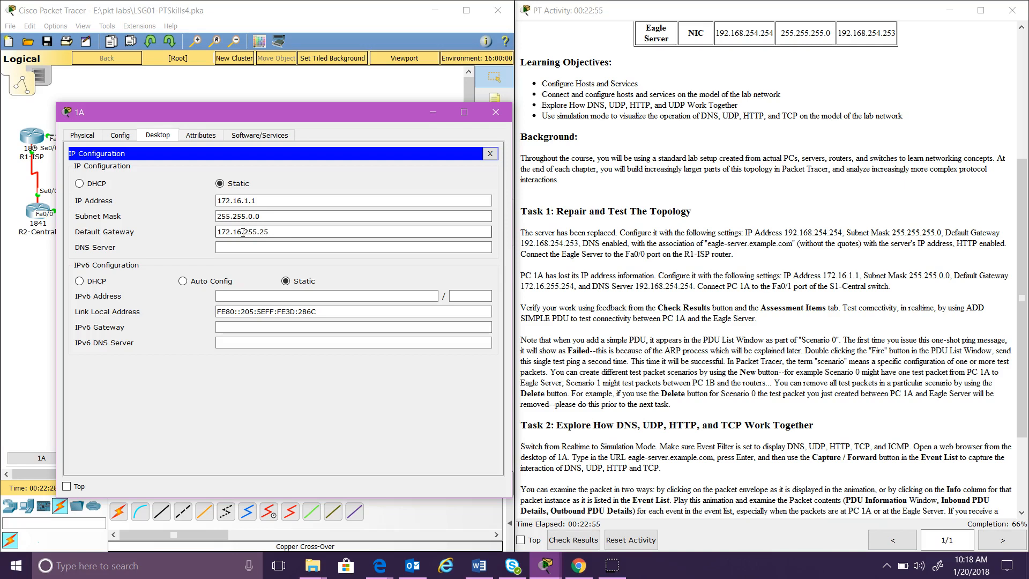
pyautogui.write('4')
pyautogui.click(421, 291)
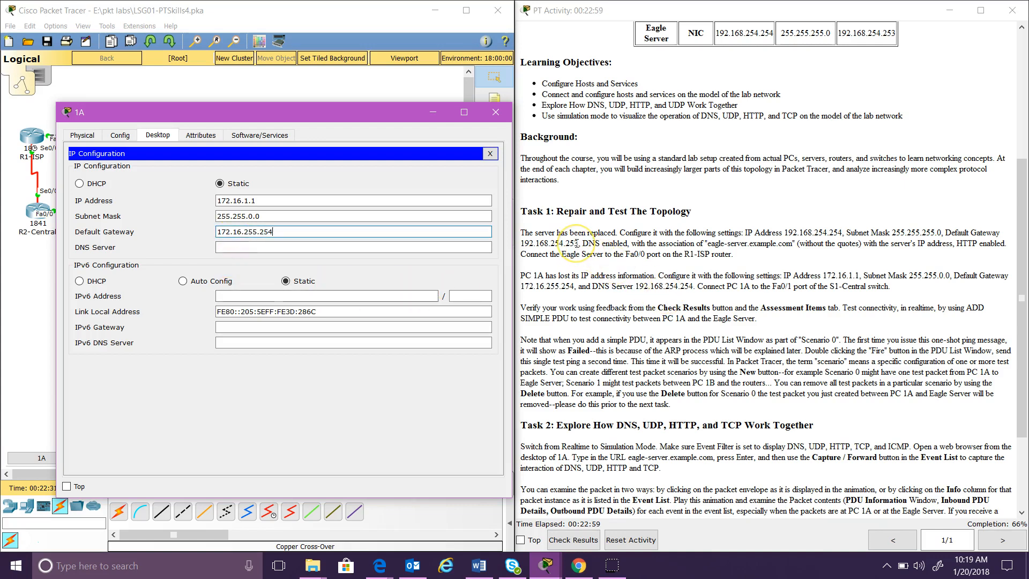
pyautogui.moveTo(550, 244); pyautogui.dragTo(580, 244)
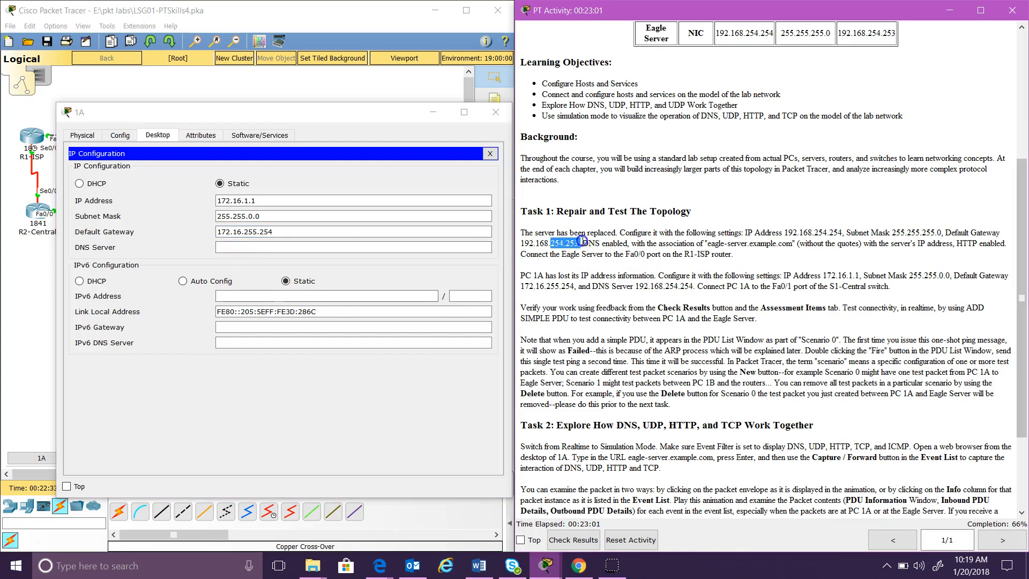
pyautogui.moveTo(547, 286); pyautogui.dragTo(576, 284)
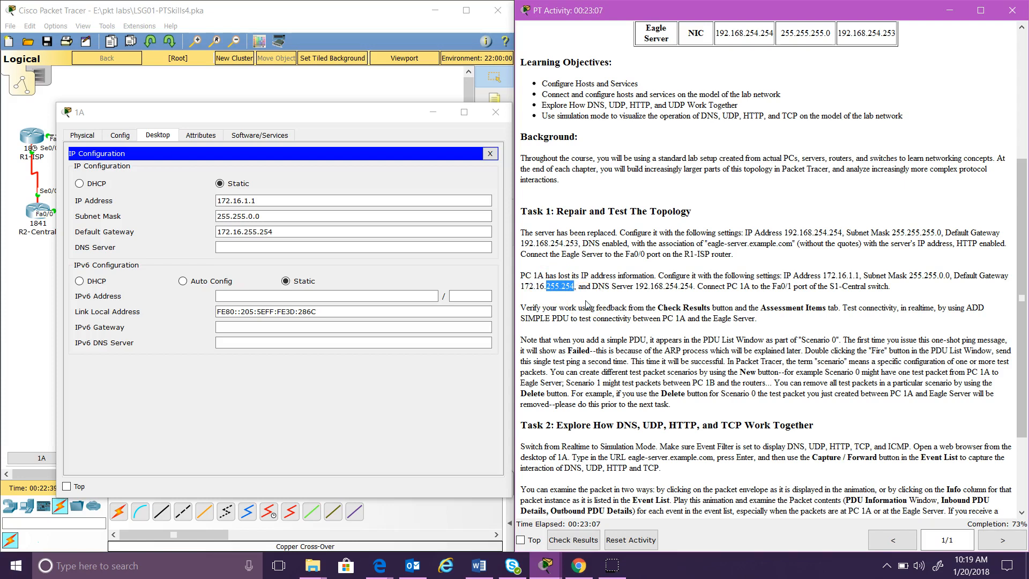
# - Set PC 1A's DNS server to 192.168.254.254 and close its configuration window
pyautogui.click(410, 248)
pyautogui.write('192')
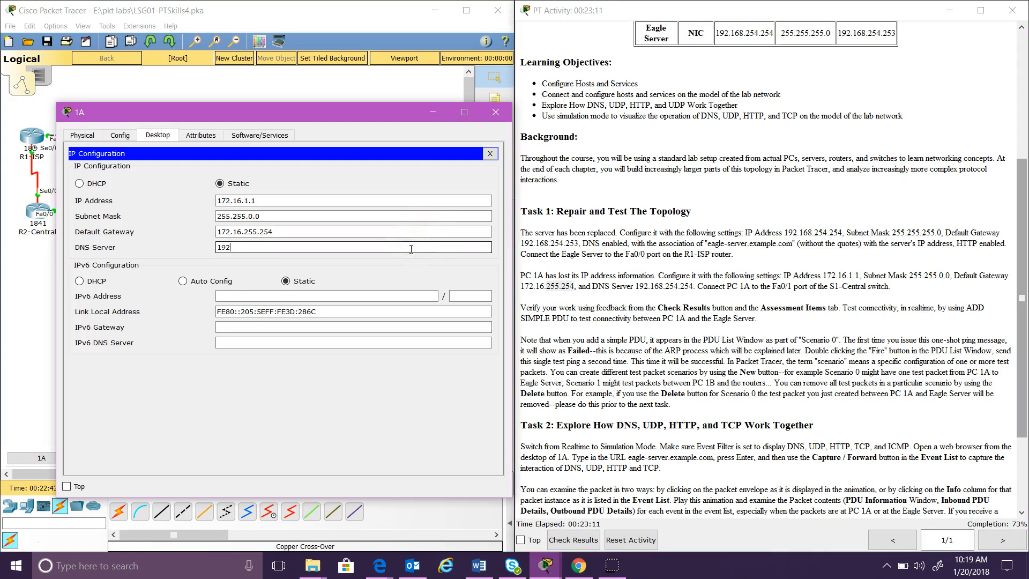
pyautogui.write('.168.254.254')
pyautogui.click(496, 114)
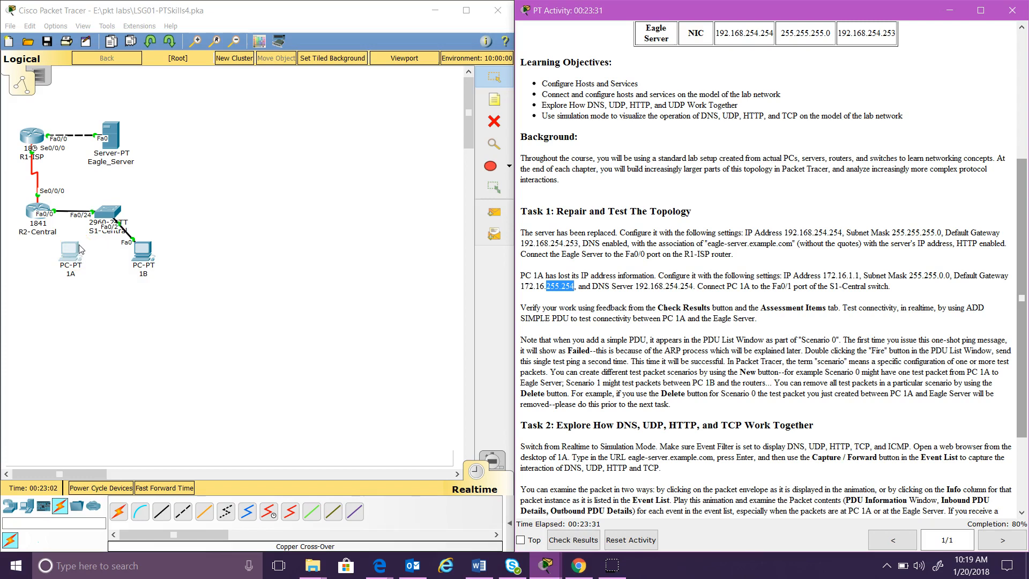
# - Connect PC 1A's FastEthernet0 port to FastEthernet0/1 on the S1-Central switch with a copper straight-through cable
pyautogui.click(117, 235)
pyautogui.click(116, 214)
pyautogui.click(161, 513)
pyautogui.click(69, 256)
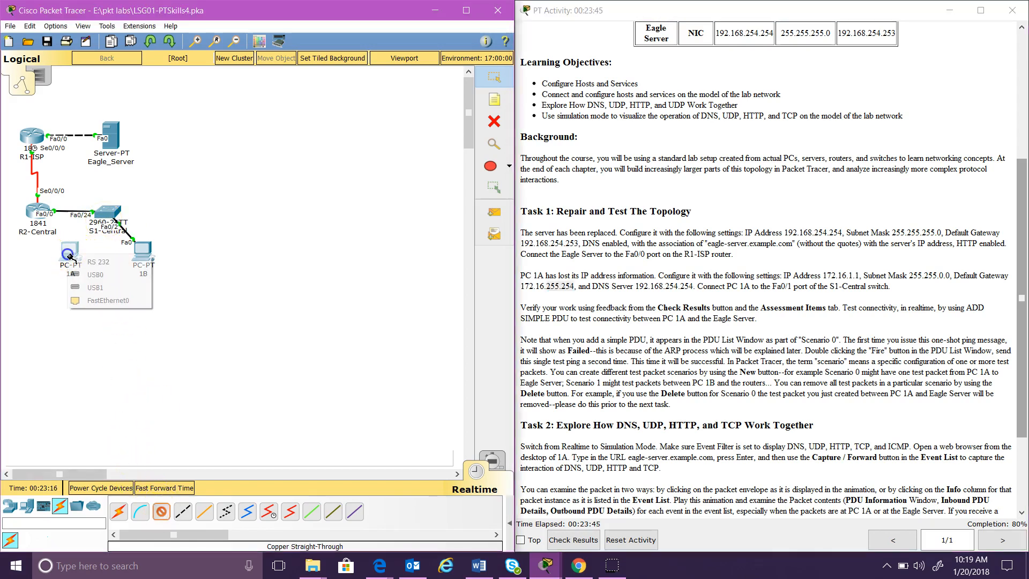
pyautogui.click(108, 300)
pyautogui.click(108, 216)
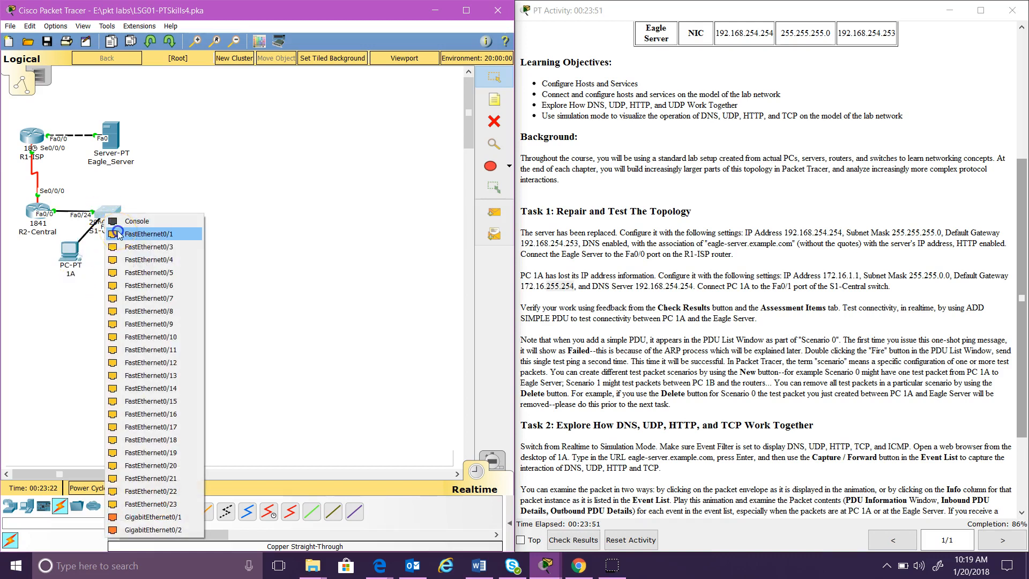
pyautogui.click(118, 235)
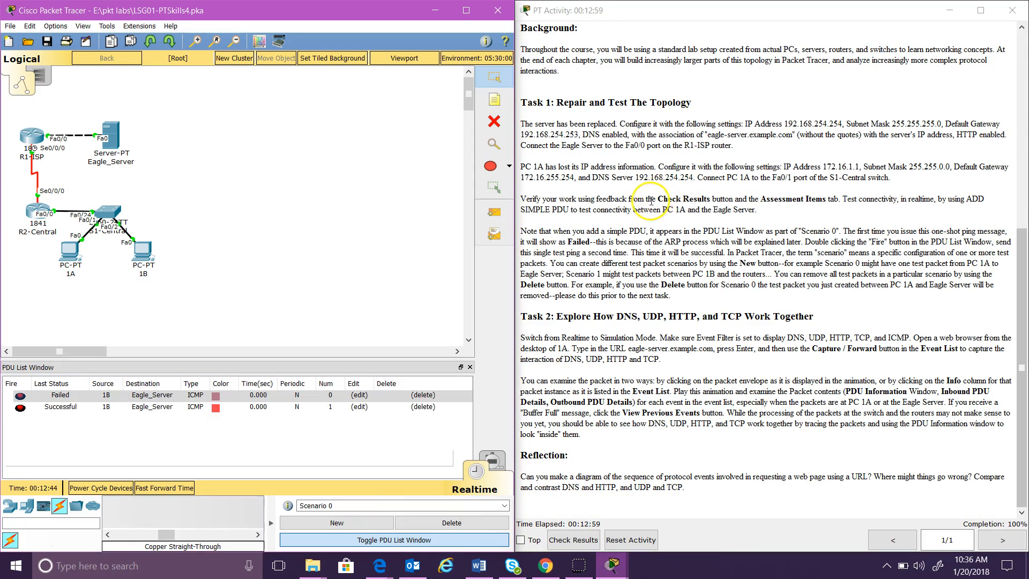
# - Check the activity results, review the individual assessment items and close the results view
pyautogui.click(578, 546)
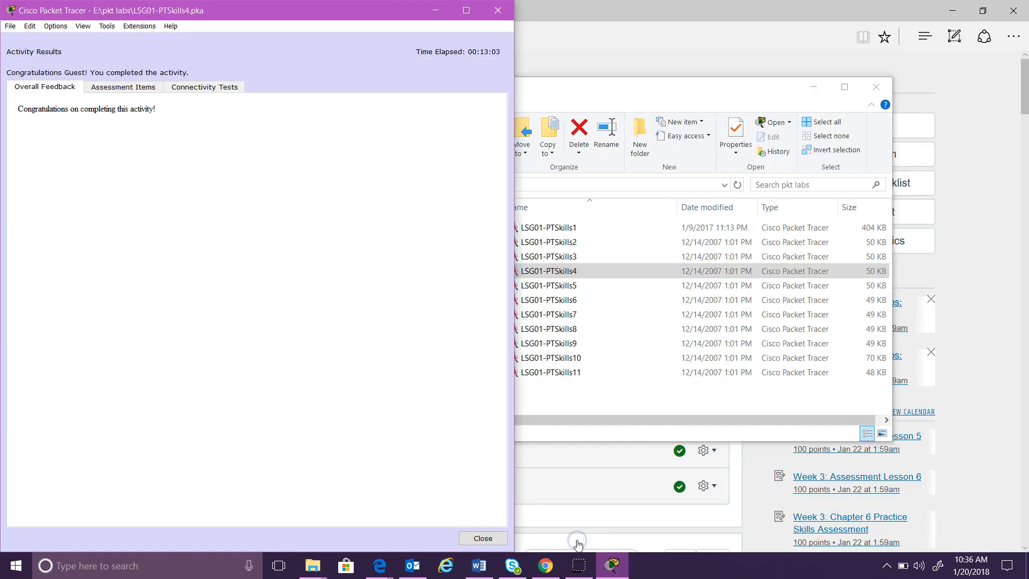
pyautogui.click(120, 90)
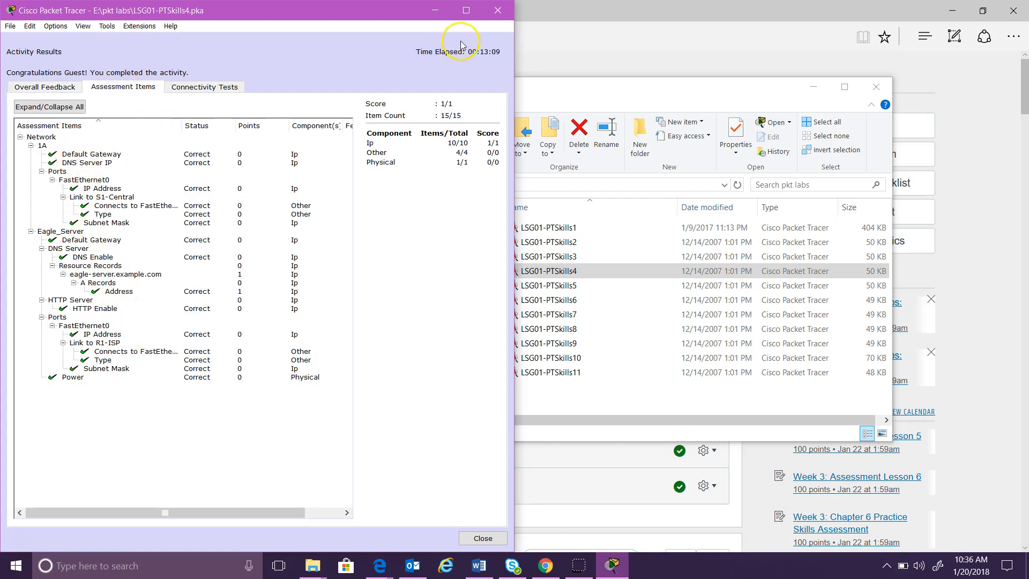
pyautogui.click(498, 10)
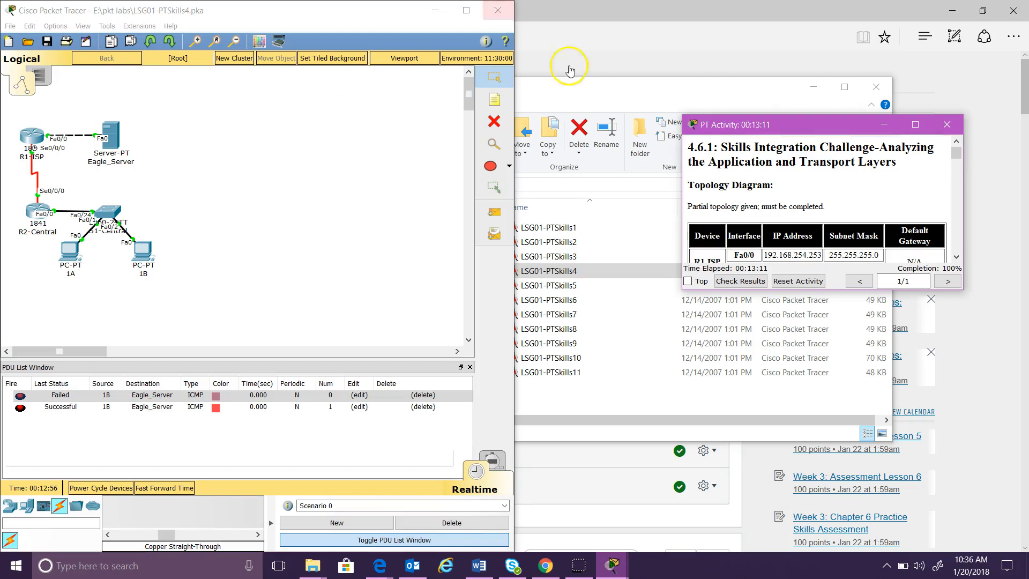
# - Place the activity instructions beside the workspace and read the Task 1 notes on testing connectivity with a simple PDU
pyautogui.moveTo(775, 117); pyautogui.dragTo(1024, 107)
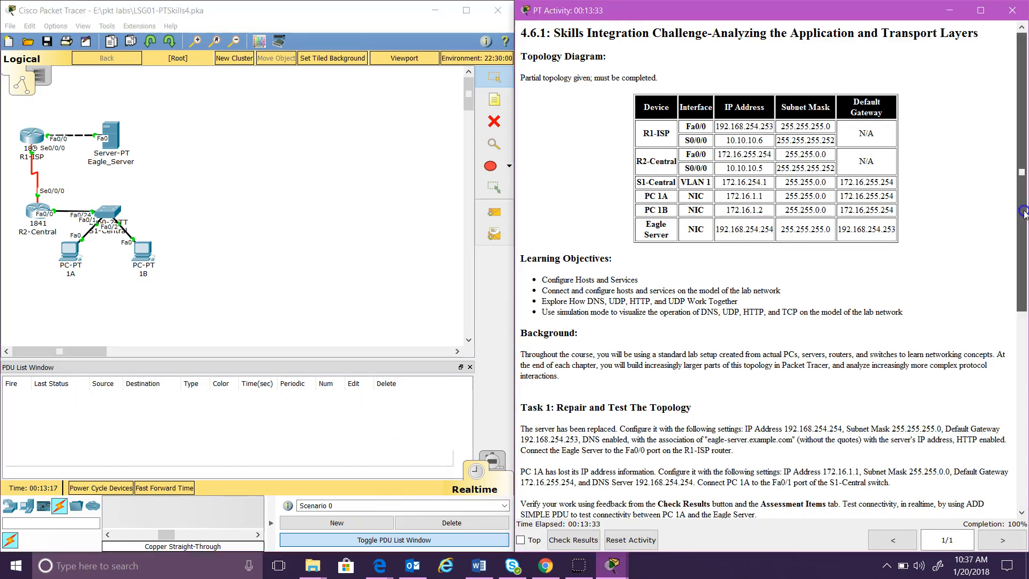
pyautogui.scroll(-2, 1024, 256)
pyautogui.moveTo(1025, 256); pyautogui.dragTo(1025, 362)
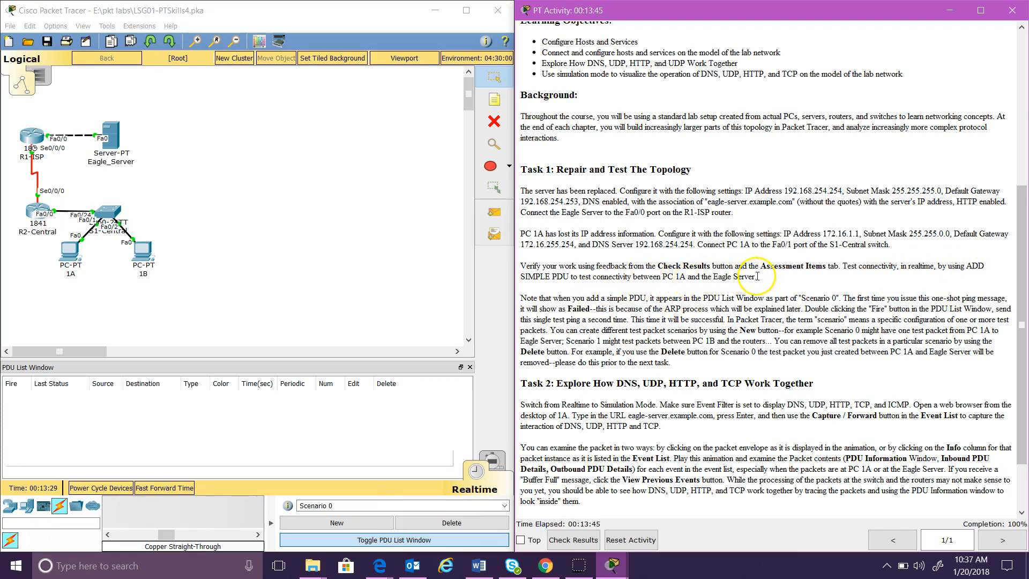
# - Maximize the main window and display the Scenario 0 PDU list in its separate enlarged pane
pyautogui.click(467, 10)
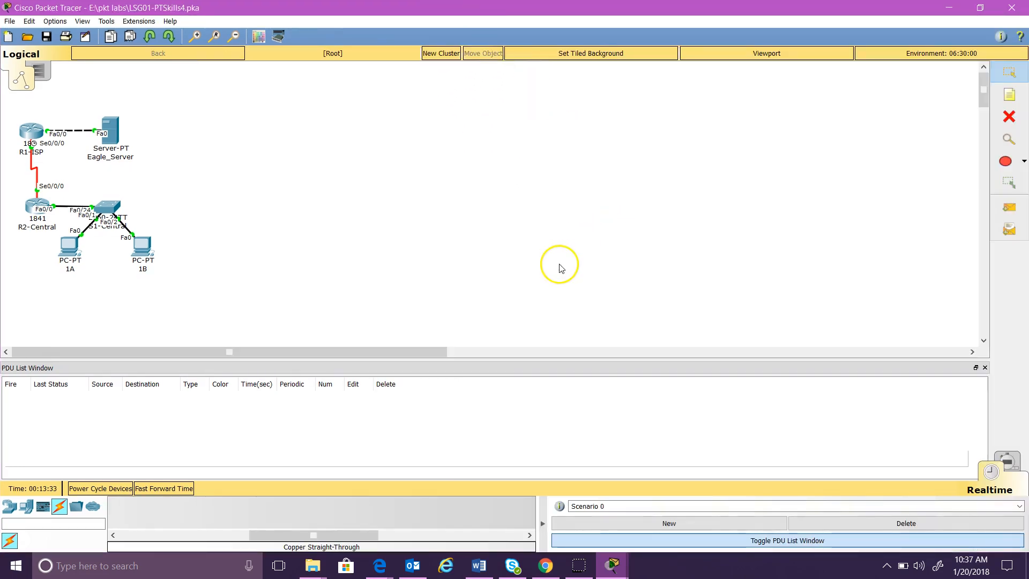
pyautogui.click(752, 541)
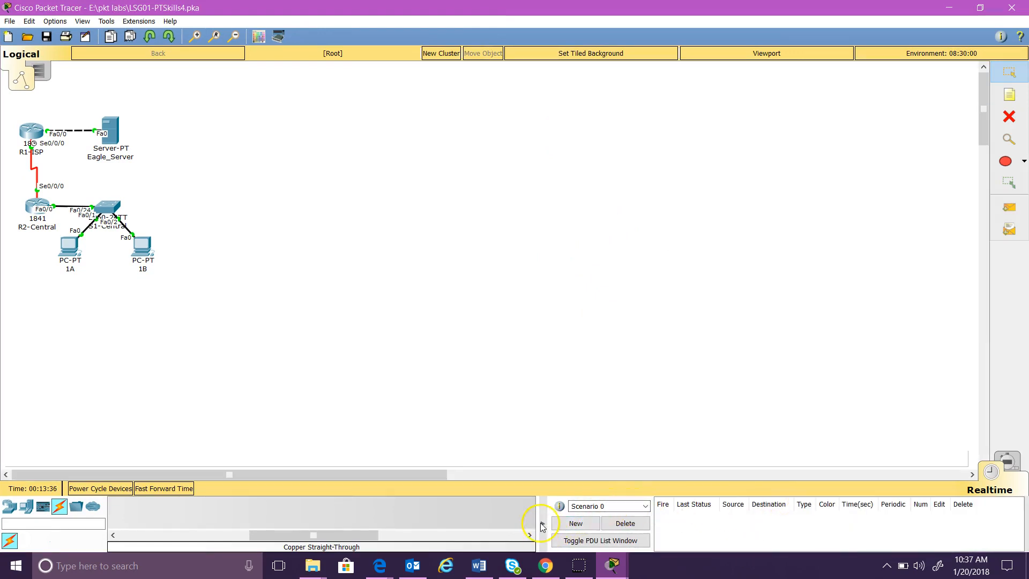
pyautogui.click(543, 524)
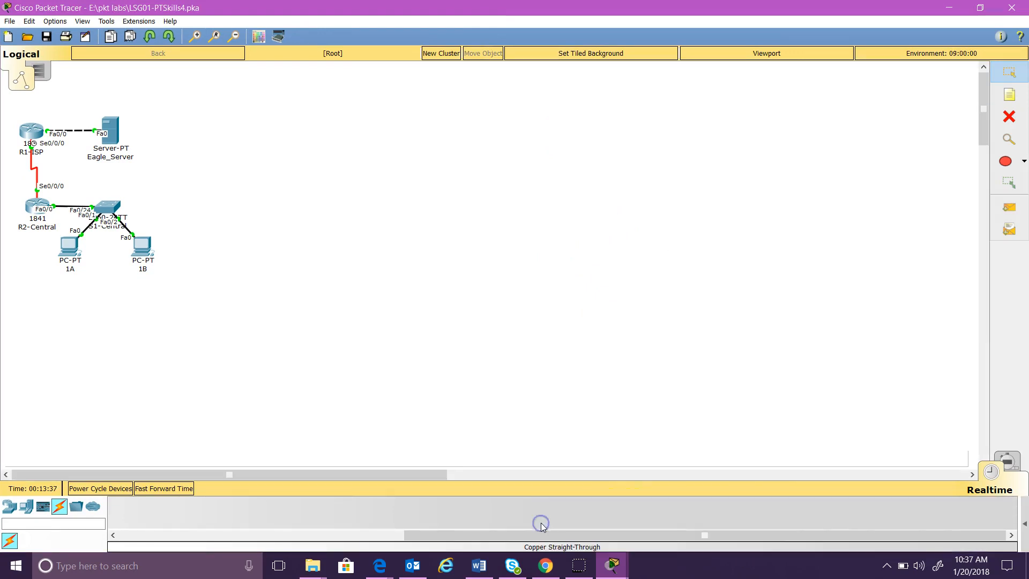
pyautogui.click(1026, 525)
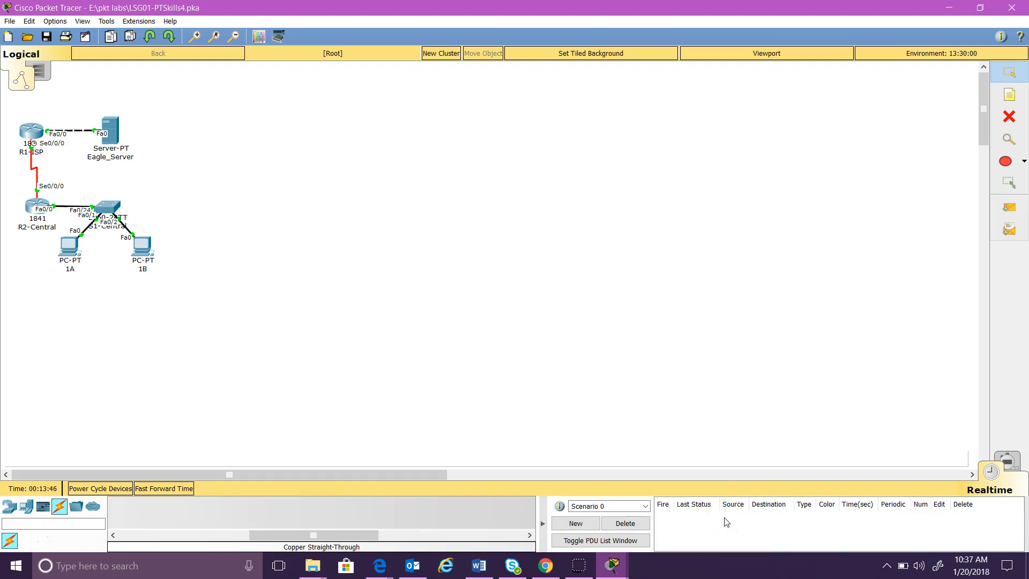
pyautogui.click(633, 542)
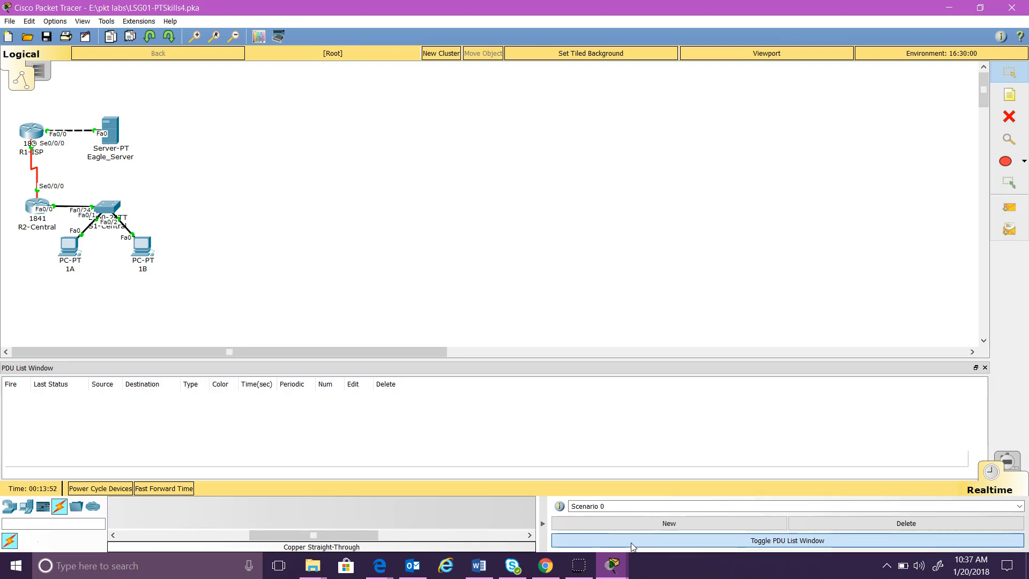
pyautogui.click(633, 524)
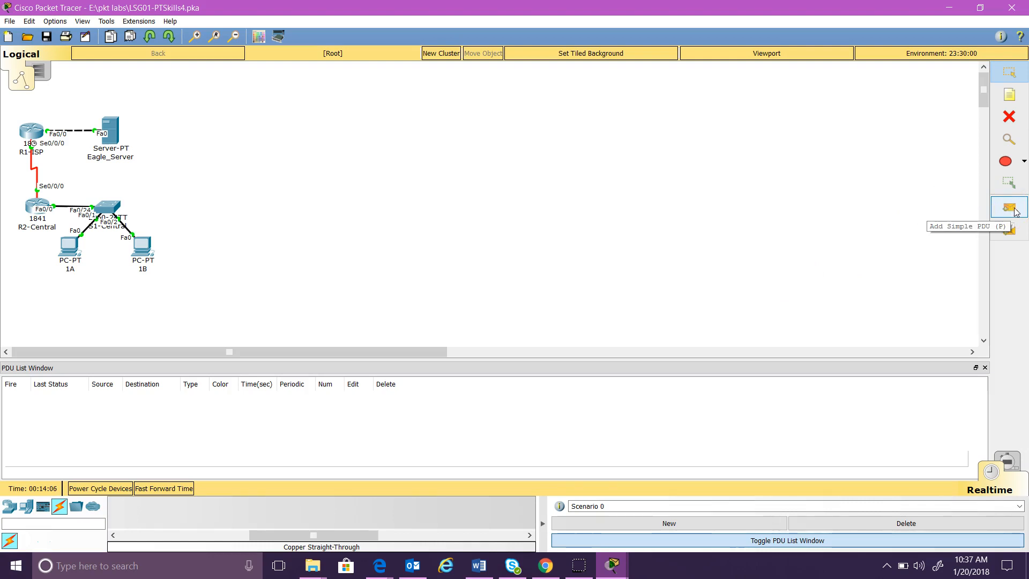
# - Send a simple PDU from PC 1A to Eagle_Server
pyautogui.click(1013, 239)
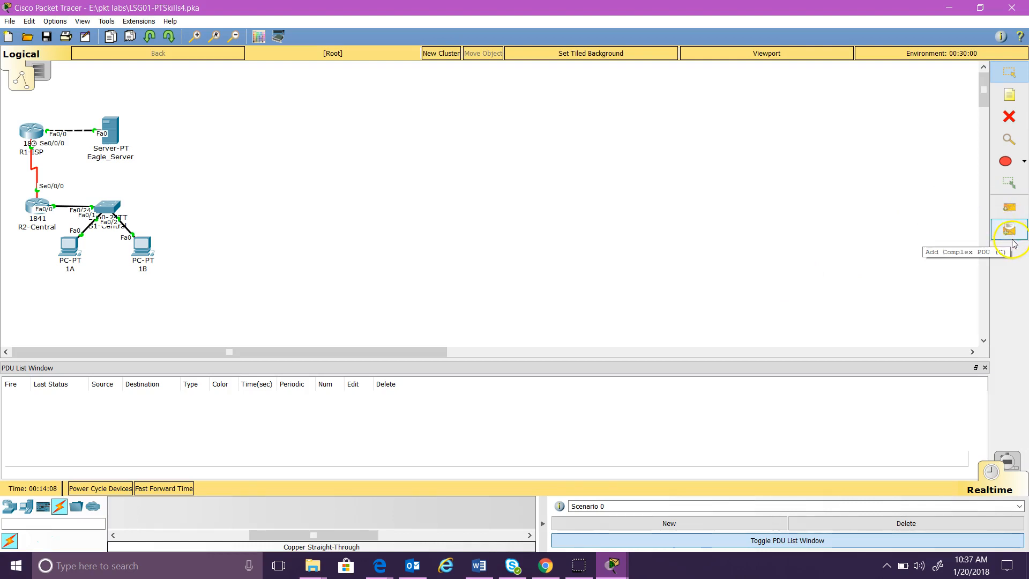
pyautogui.click(1010, 211)
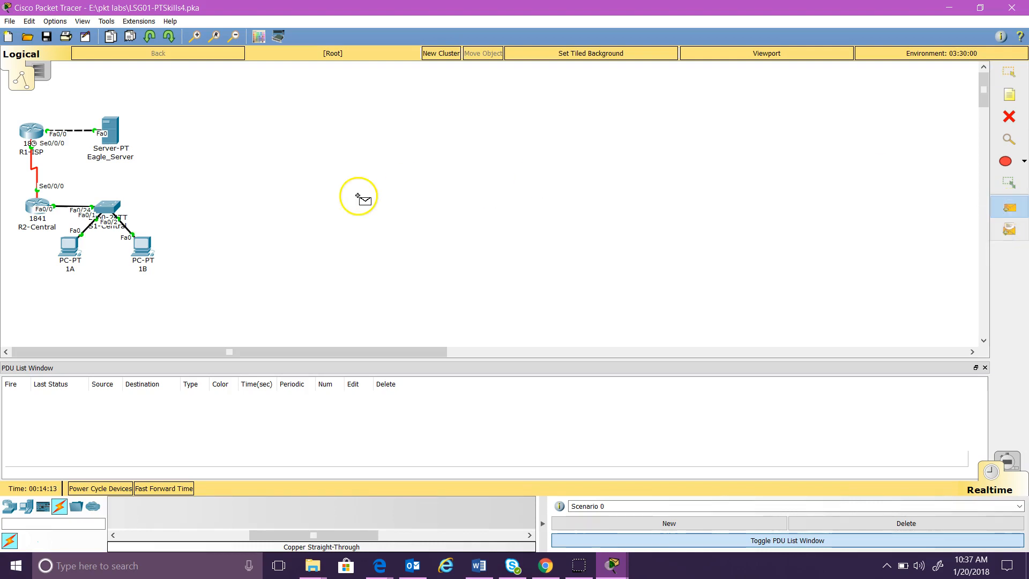
pyautogui.click(75, 253)
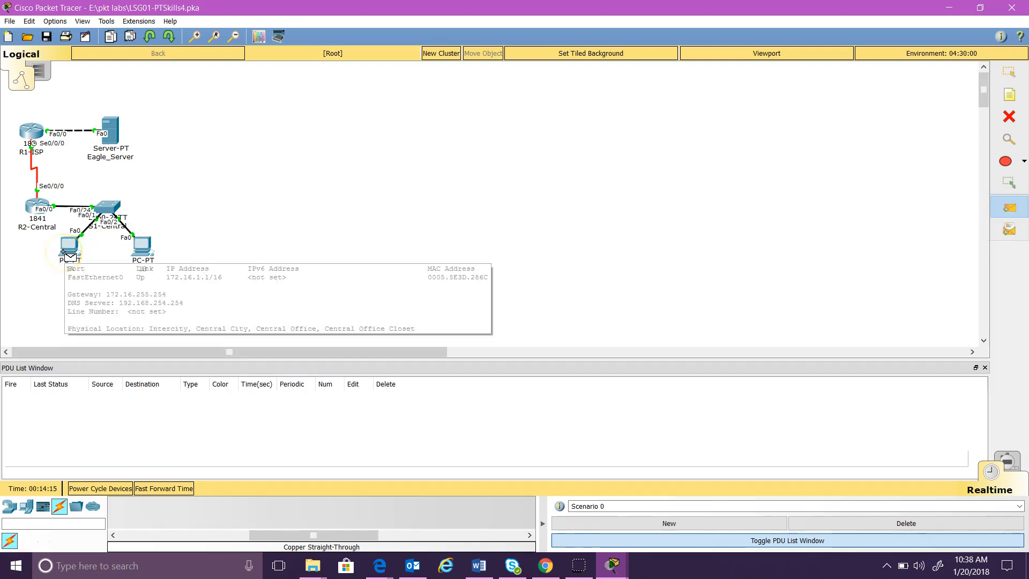
pyautogui.click(109, 132)
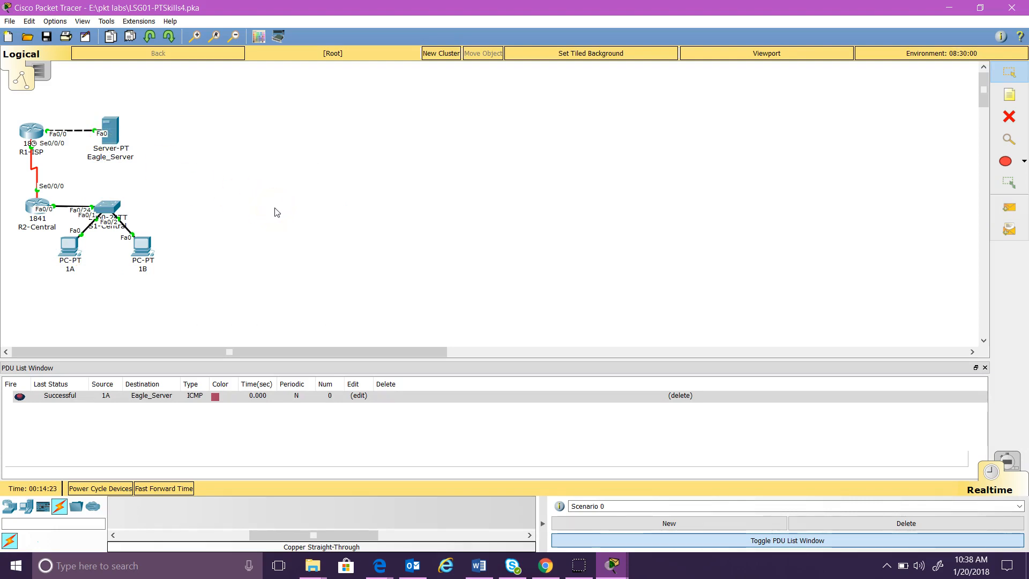
# - Repeat the connectivity test with a second simple PDU from PC 1A to Eagle_Server
pyautogui.click(1012, 213)
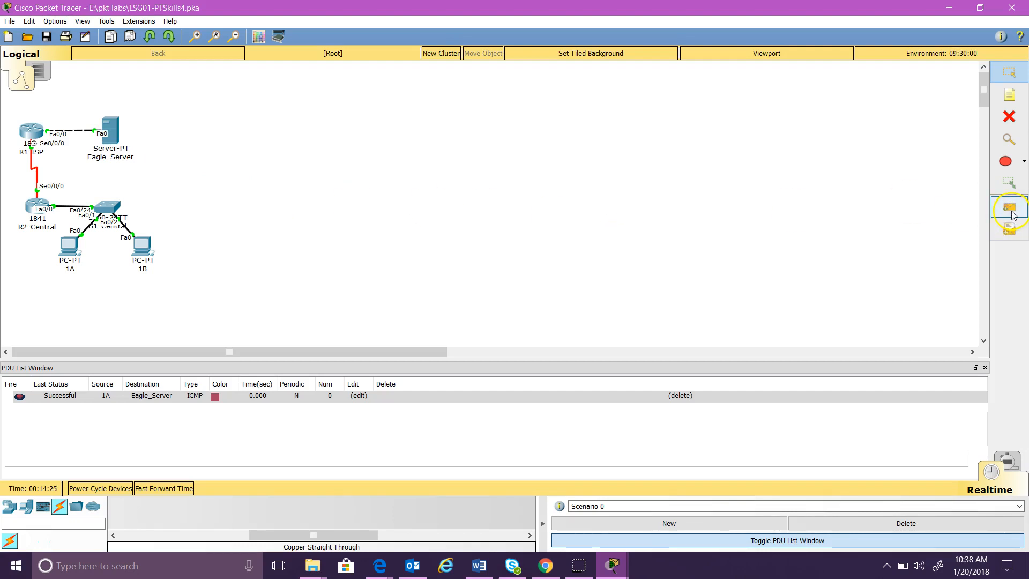
pyautogui.click(75, 246)
pyautogui.click(108, 143)
pyautogui.click(413, 173)
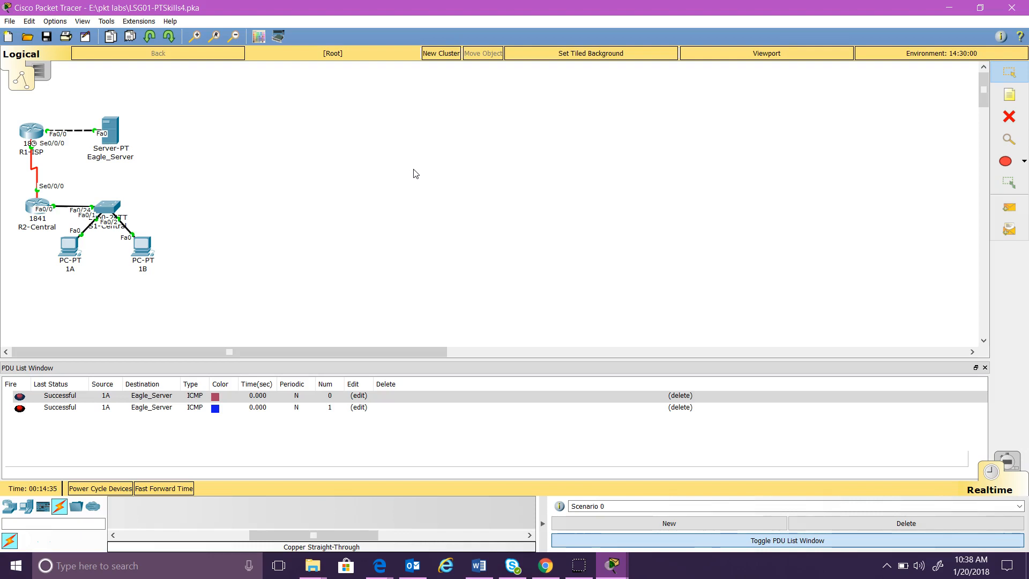
# - Delete the Scenario 0 test packets and place the main window beside the activity instructions
pyautogui.click(828, 527)
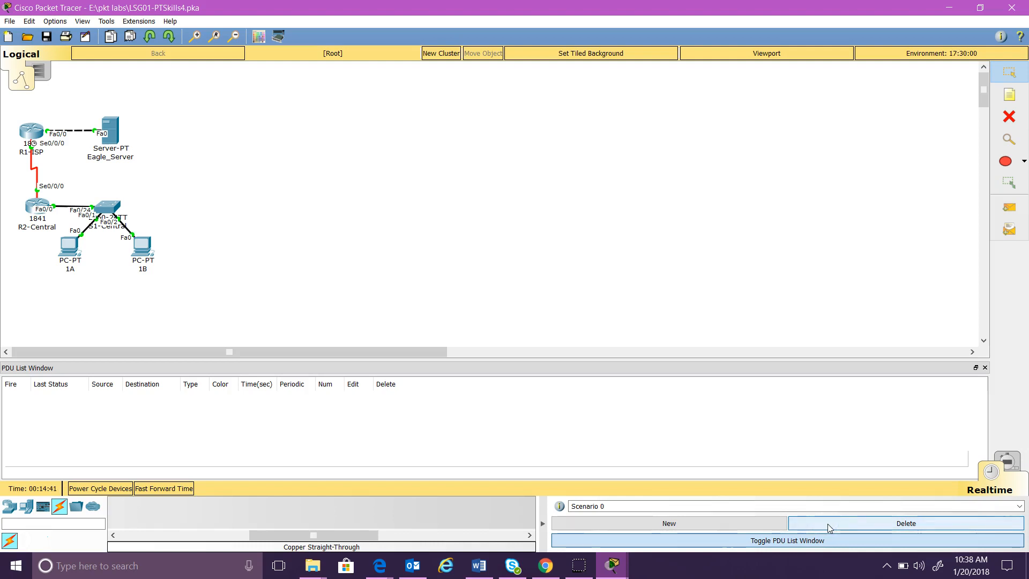
pyautogui.moveTo(854, 11); pyautogui.dragTo(3, 32)
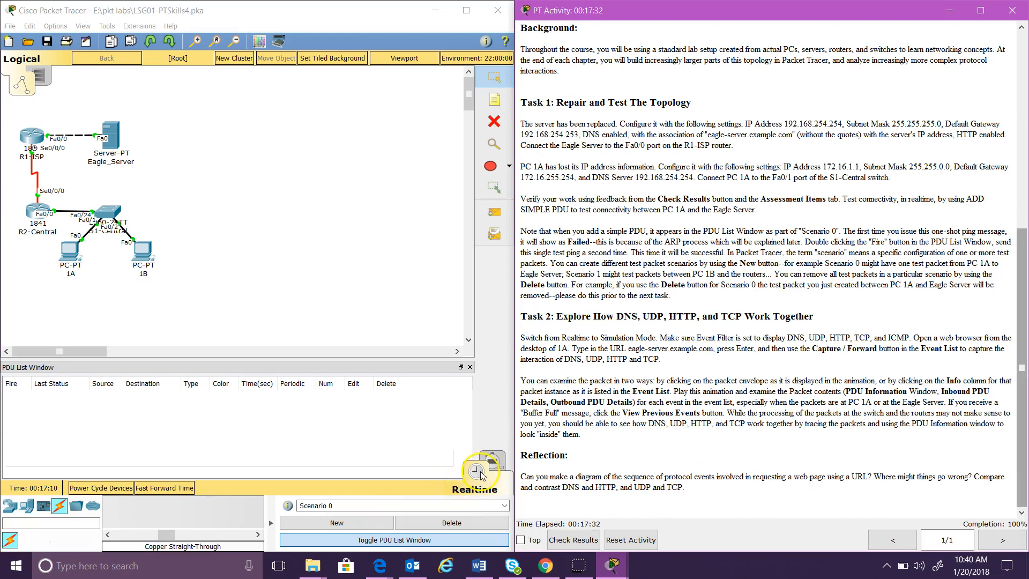
# - Switch to Simulation mode and exclude LLDP from the event filters, leaving DNS, HTTP, ICMP, TCP and UDP
pyautogui.click(497, 463)
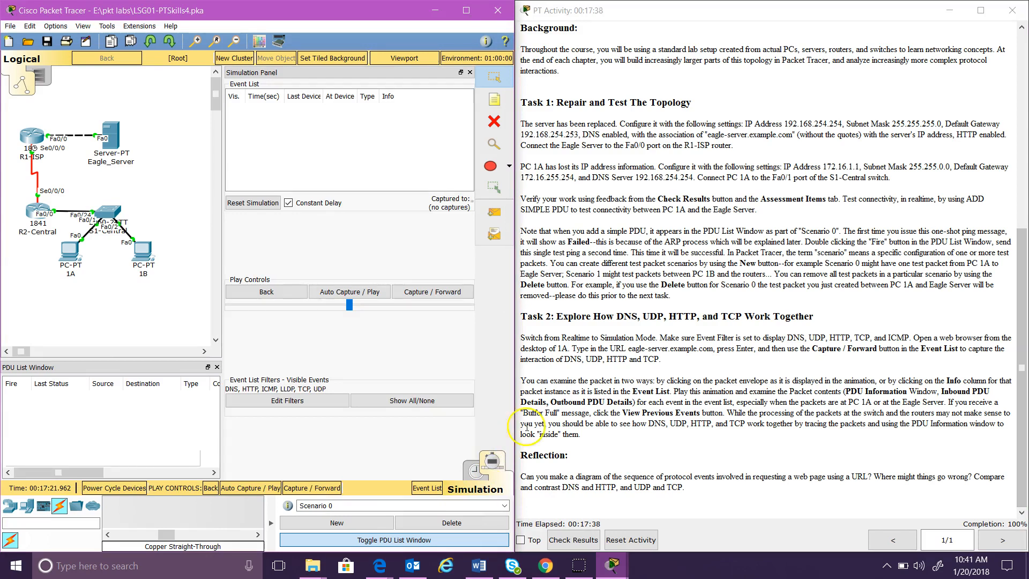
pyautogui.click(415, 402)
pyautogui.click(279, 407)
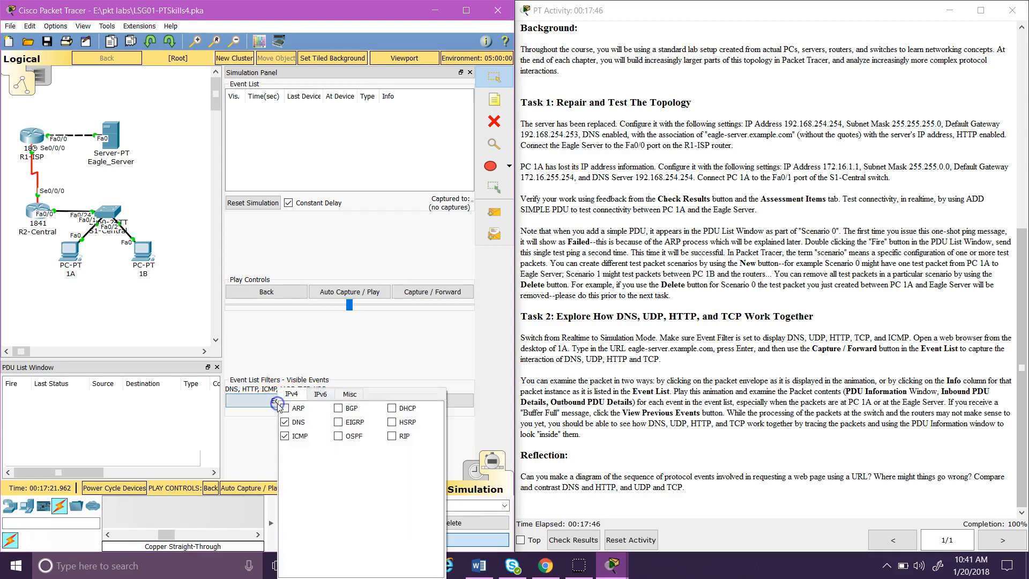
pyautogui.click(294, 425)
pyautogui.click(349, 395)
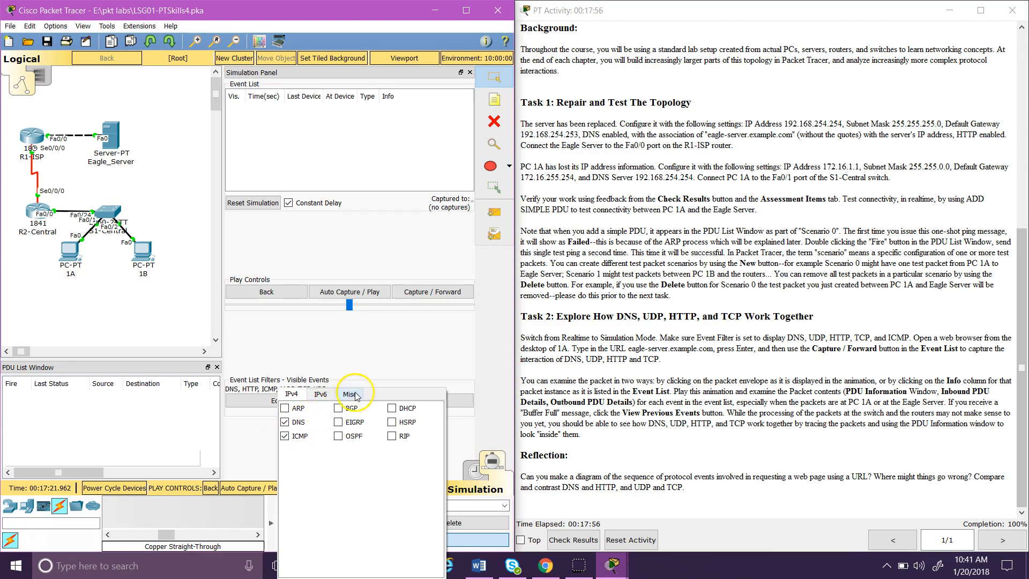
pyautogui.click(351, 426)
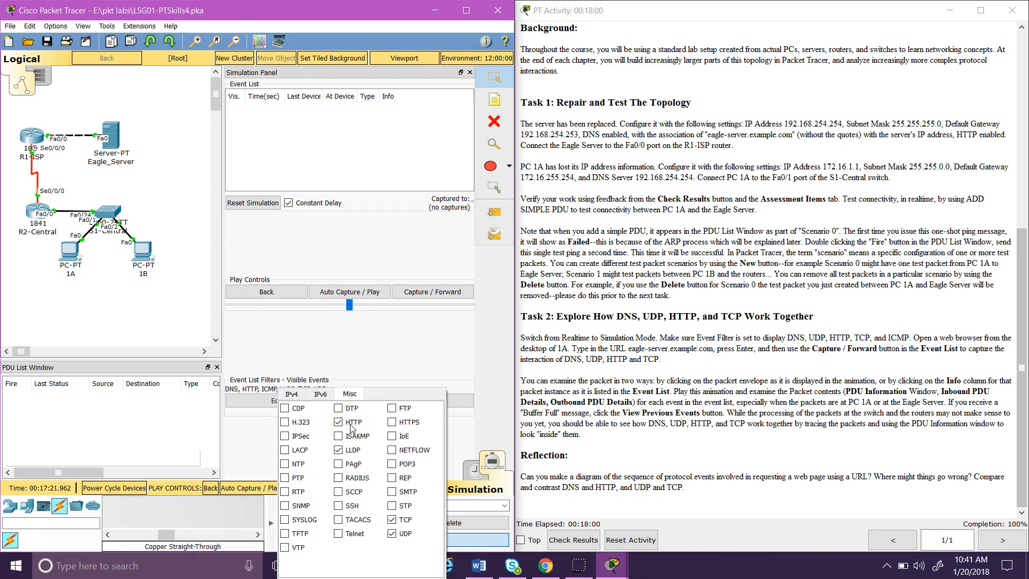
pyautogui.click(339, 450)
pyautogui.click(405, 363)
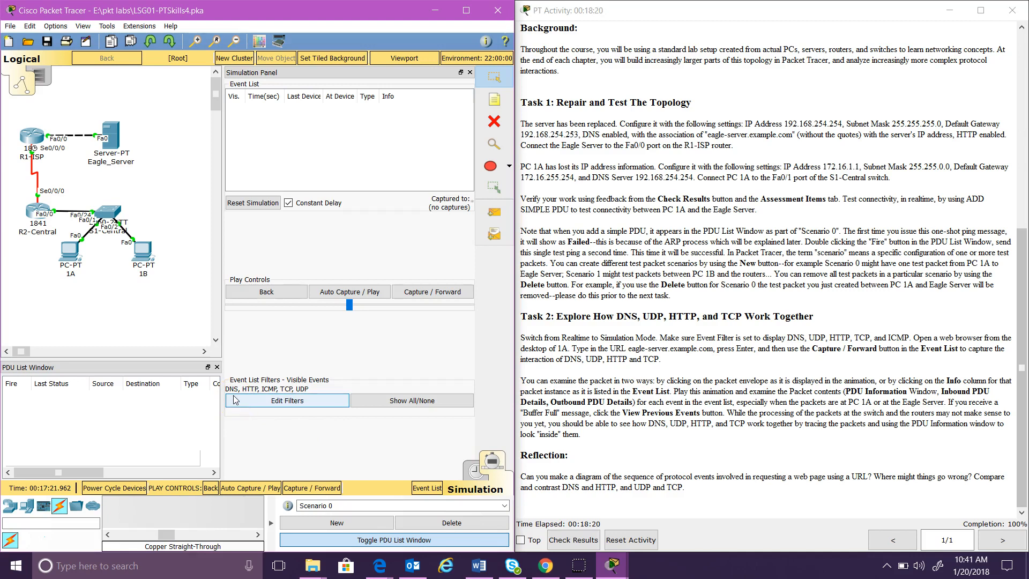
pyautogui.click(319, 400)
pyautogui.click(293, 393)
pyautogui.click(268, 396)
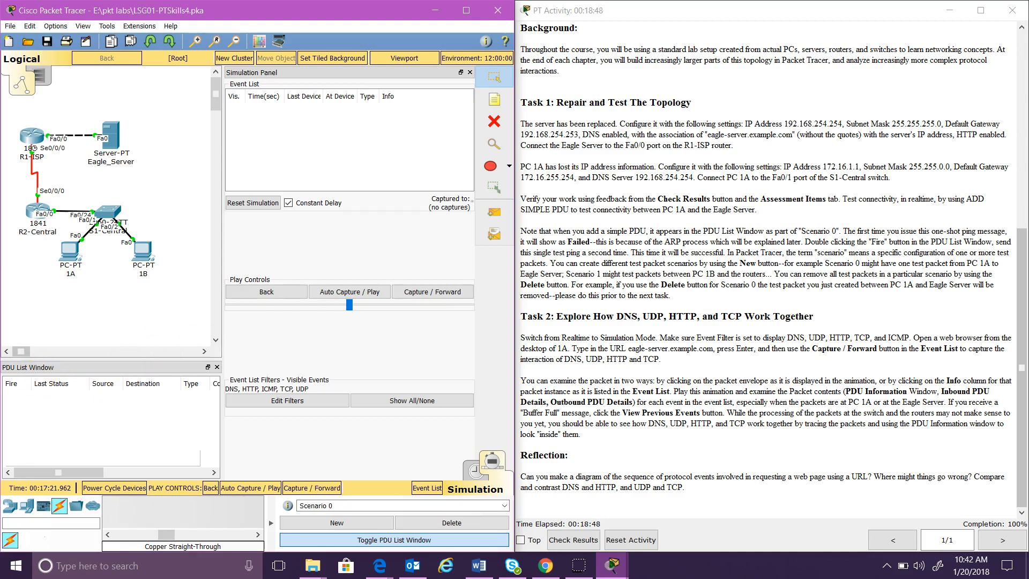
# - Open PC 1A's web browser, move its window over the instructions and request the URL eagle-serve.example.com
pyautogui.click(68, 255)
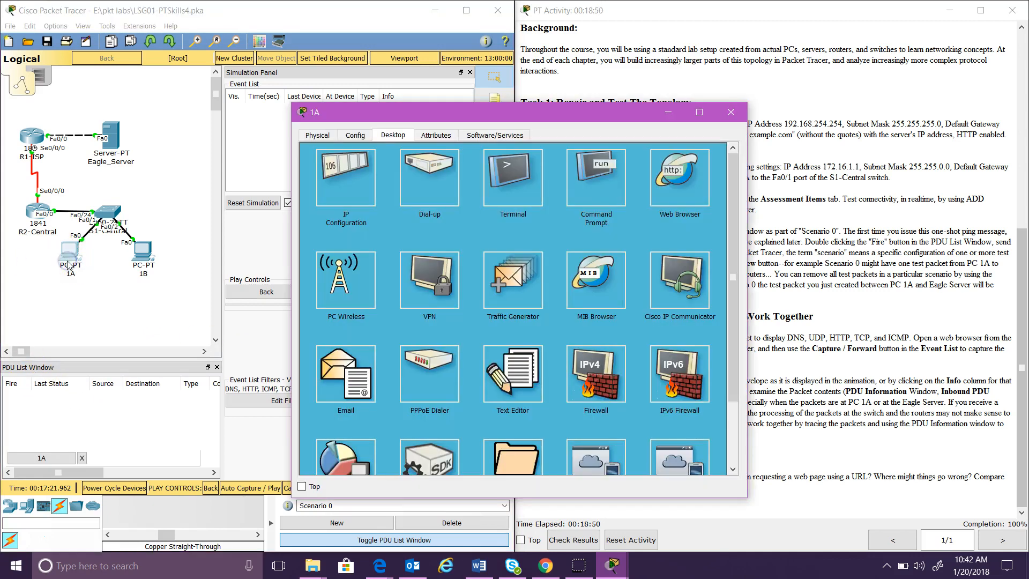
pyautogui.click(678, 174)
pyautogui.moveTo(621, 119); pyautogui.dragTo(878, 440)
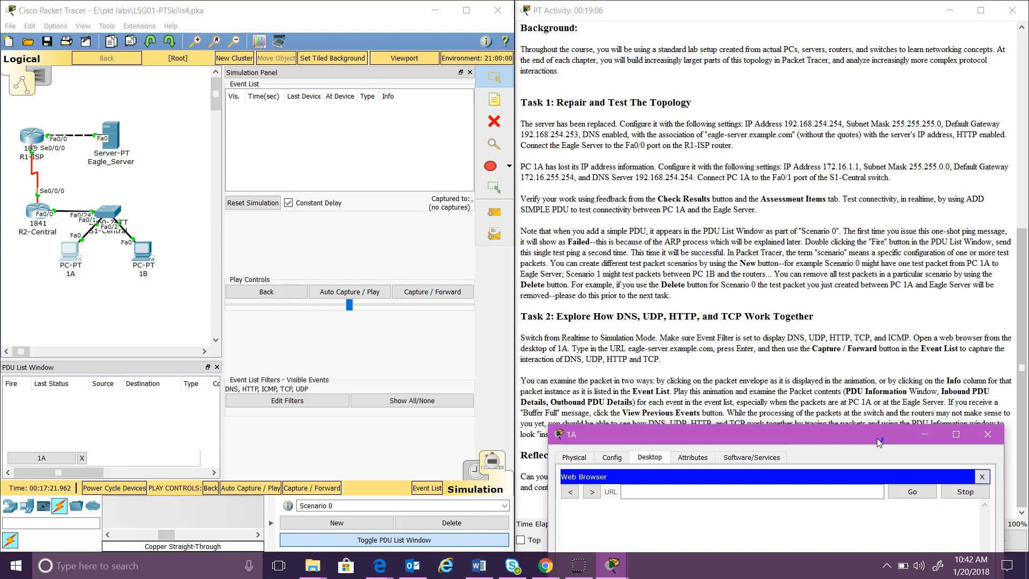
pyautogui.moveTo(879, 441); pyautogui.dragTo(858, 141)
pyautogui.click(791, 190)
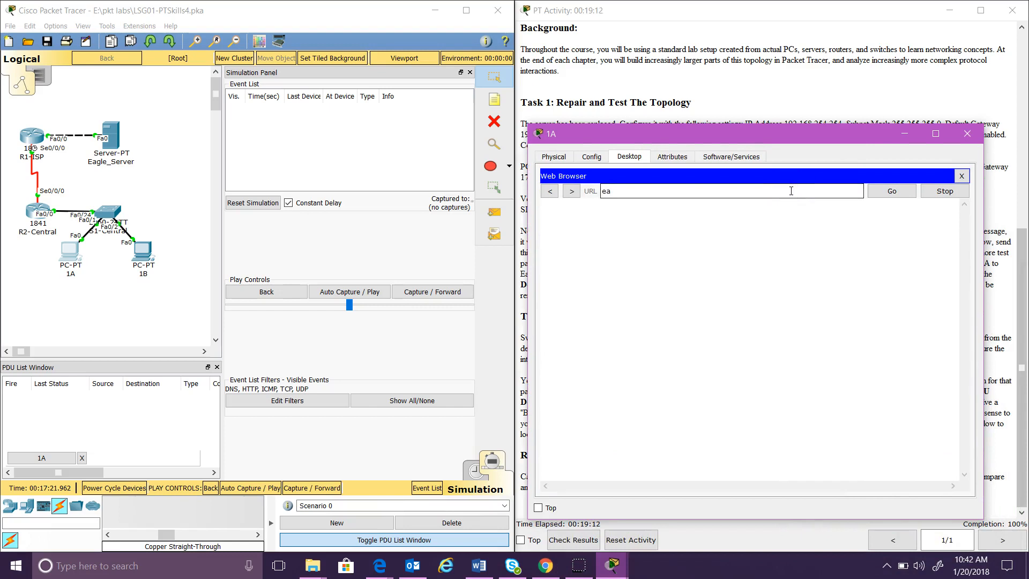
pyautogui.write('eagle-serve.example.com')
pyautogui.press('Return')
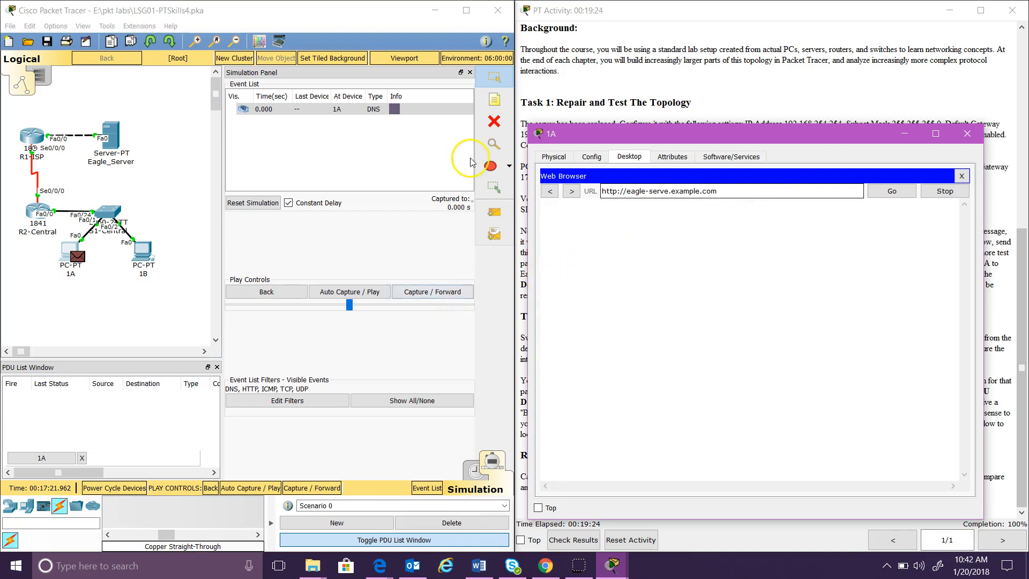
# - Maximize the main window and open the PDU information for the DNS event at 1A
pyautogui.click(467, 12)
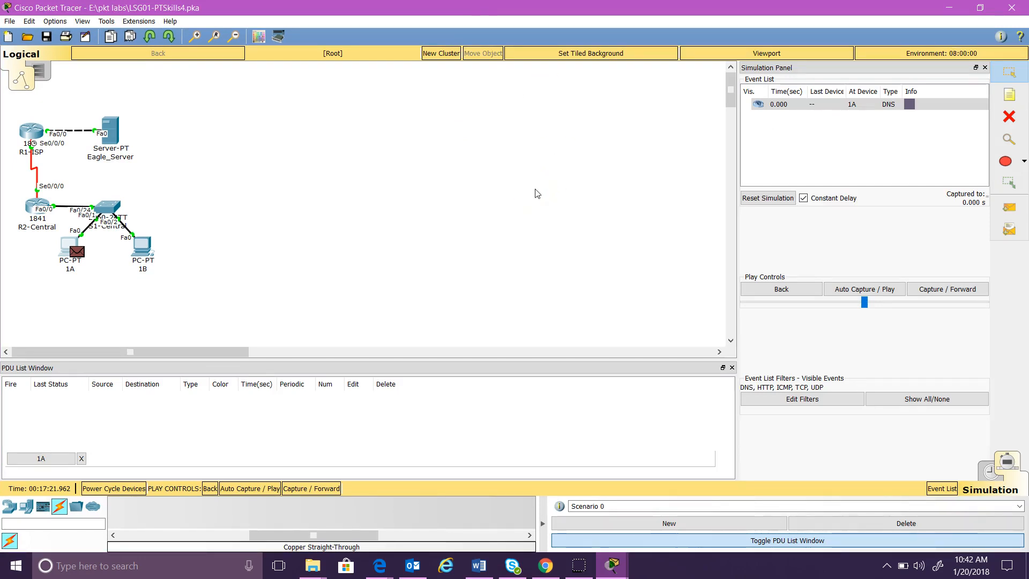
pyautogui.click(909, 108)
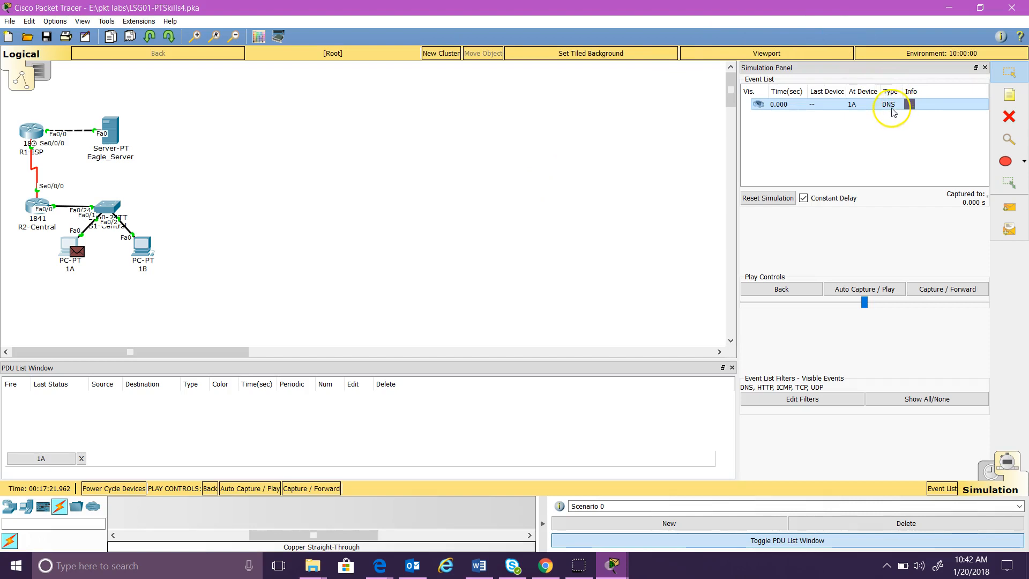
pyautogui.click(910, 104)
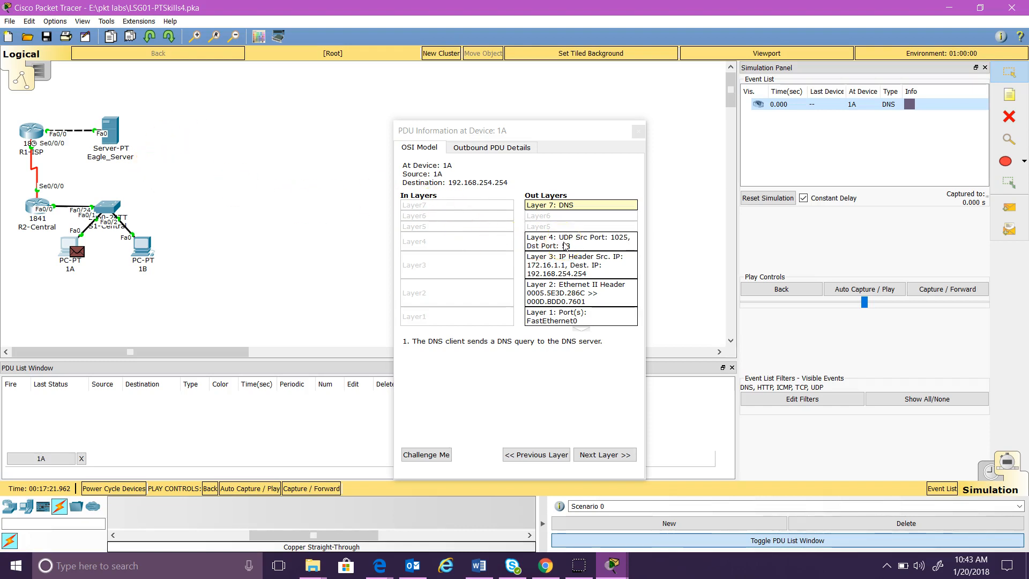
# - Examine the DNS query's outbound OSI processing from Layer 4 down to Layer 1
pyautogui.click(565, 245)
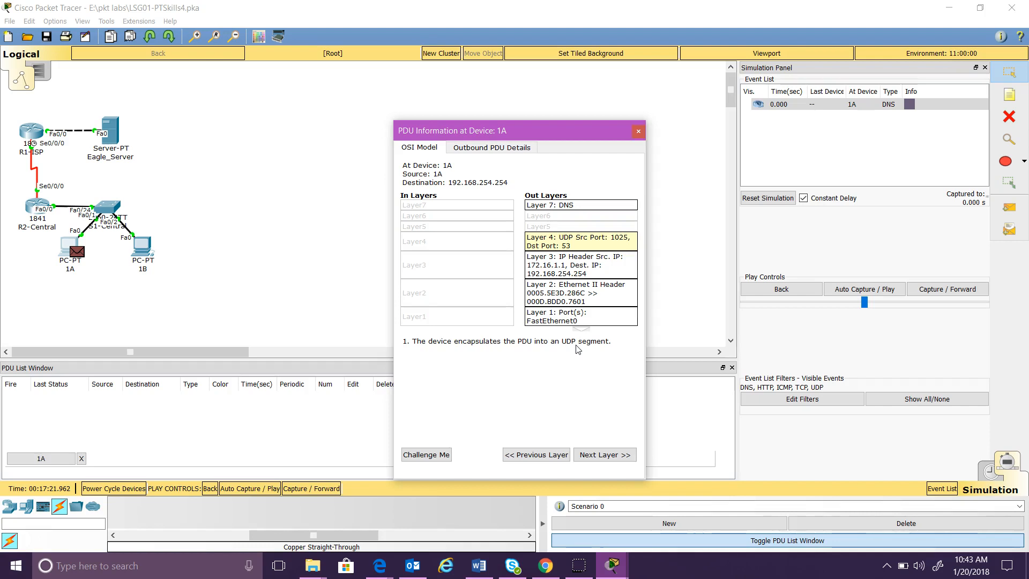
pyautogui.click(577, 277)
pyautogui.click(425, 351)
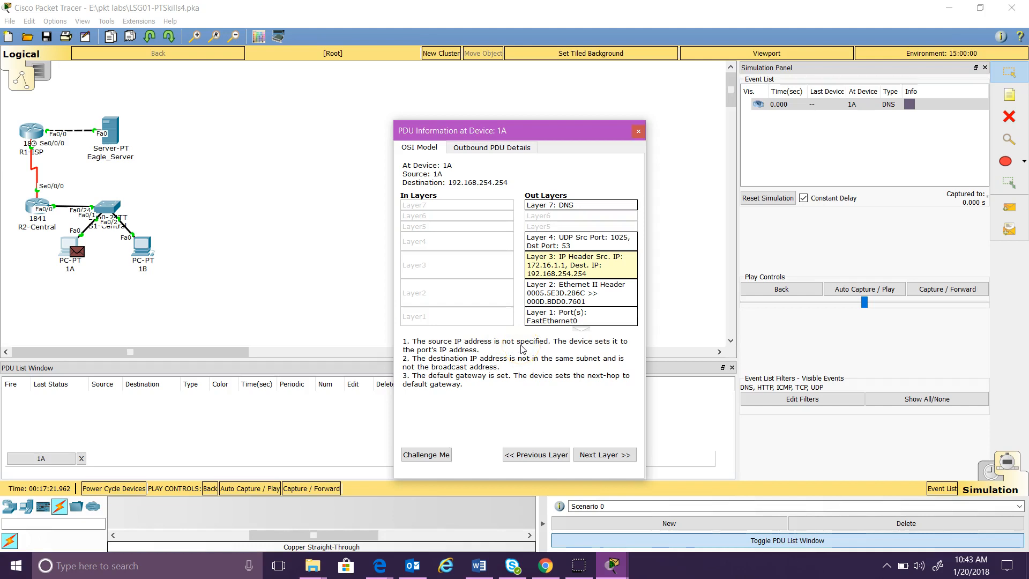
pyautogui.click(585, 350)
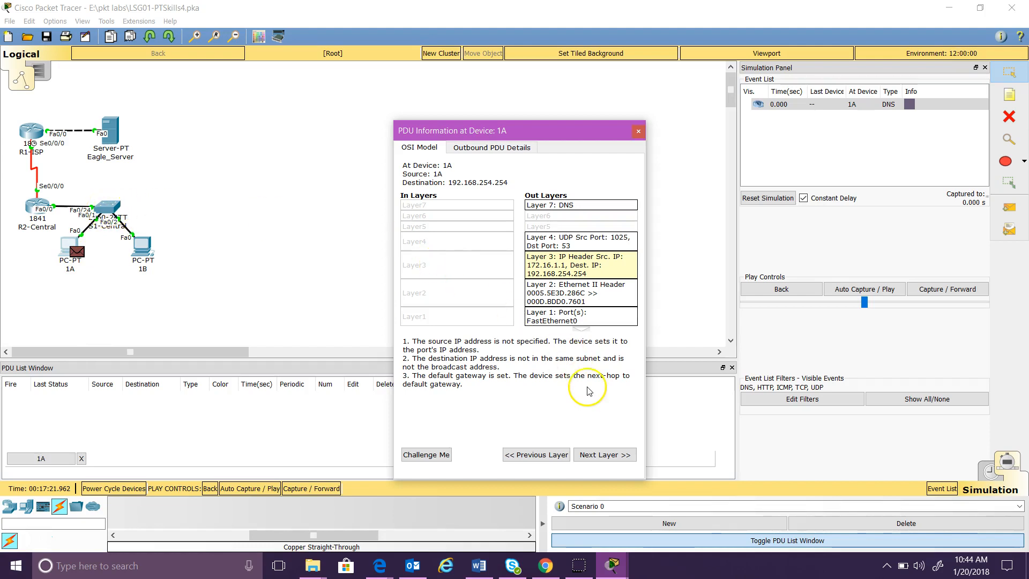
pyautogui.click(593, 297)
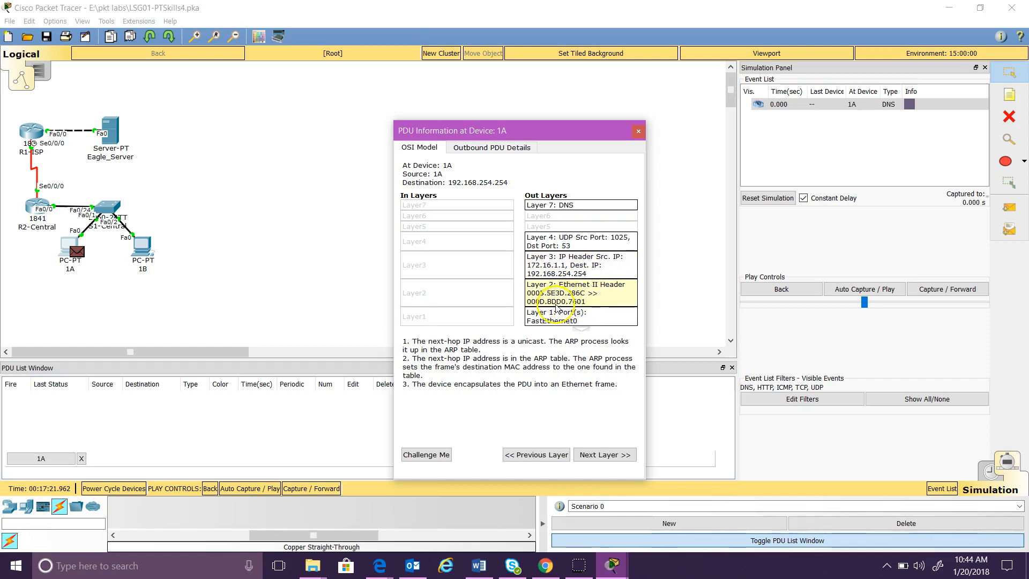
pyautogui.click(440, 350)
pyautogui.click(564, 317)
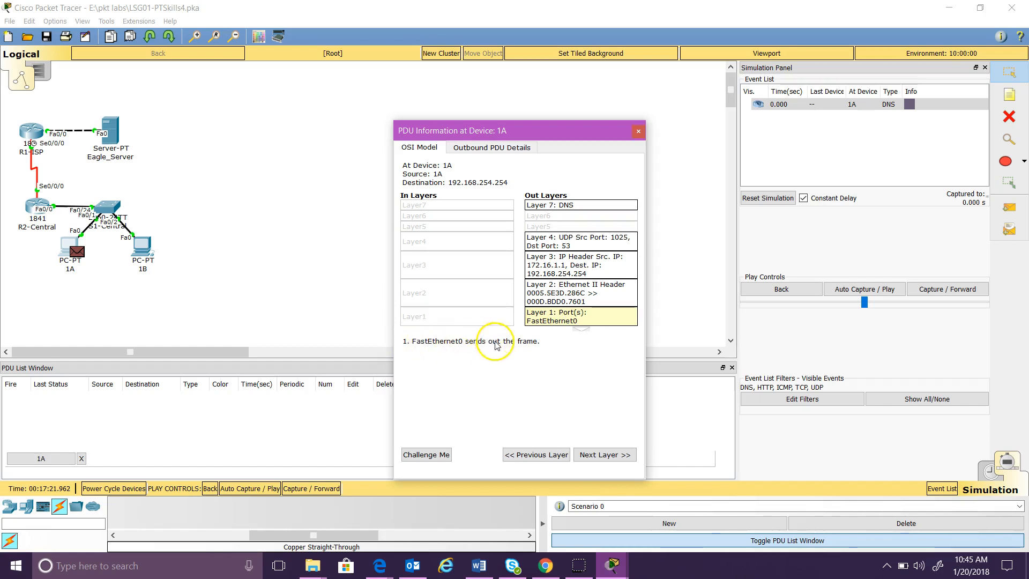
# - Examine the outbound Ethernet, IP, UDP and DNS formats of the query, then close the PDU information
pyautogui.click(502, 148)
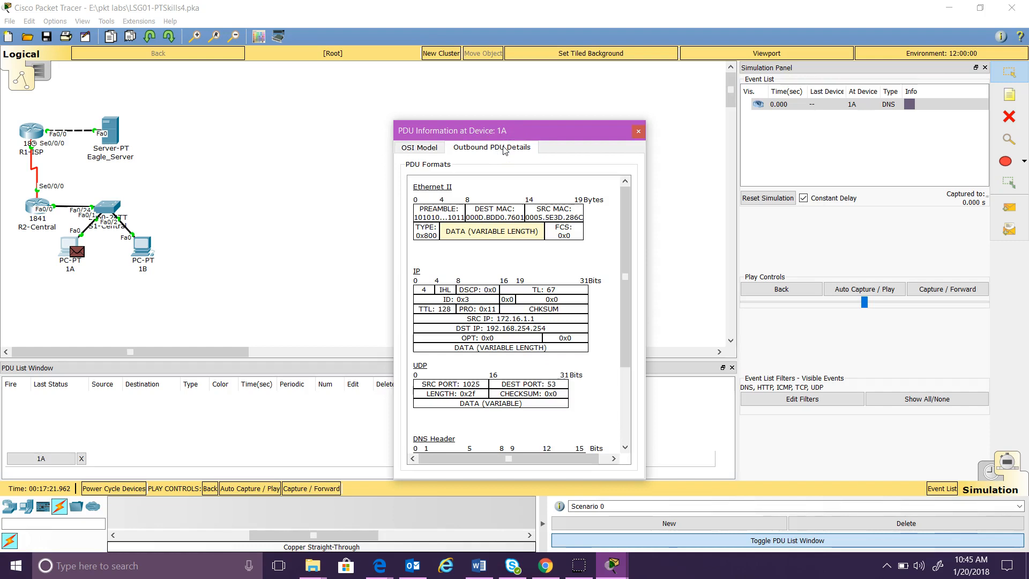
pyautogui.click(480, 225)
pyautogui.click(550, 220)
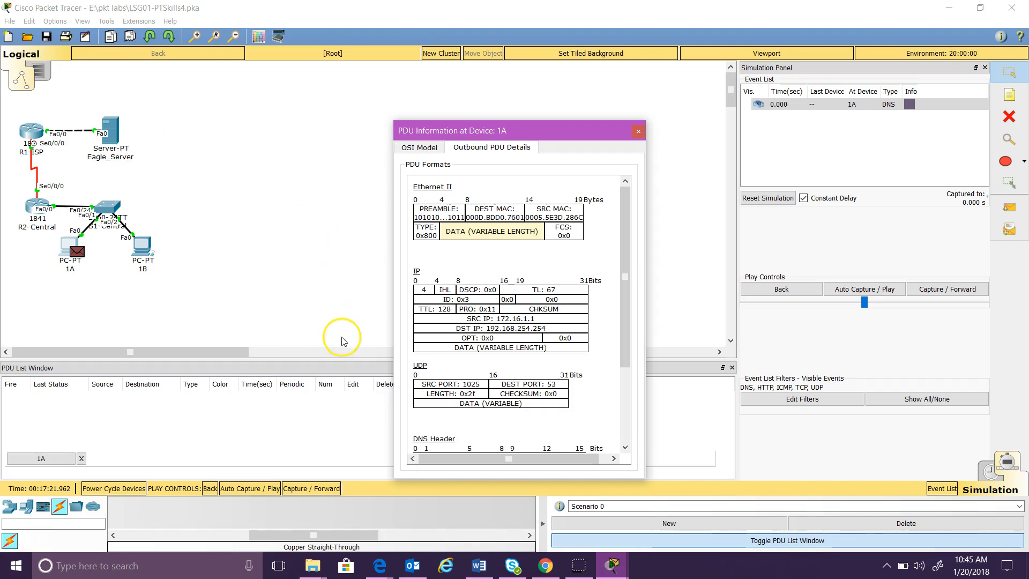
pyautogui.click(469, 332)
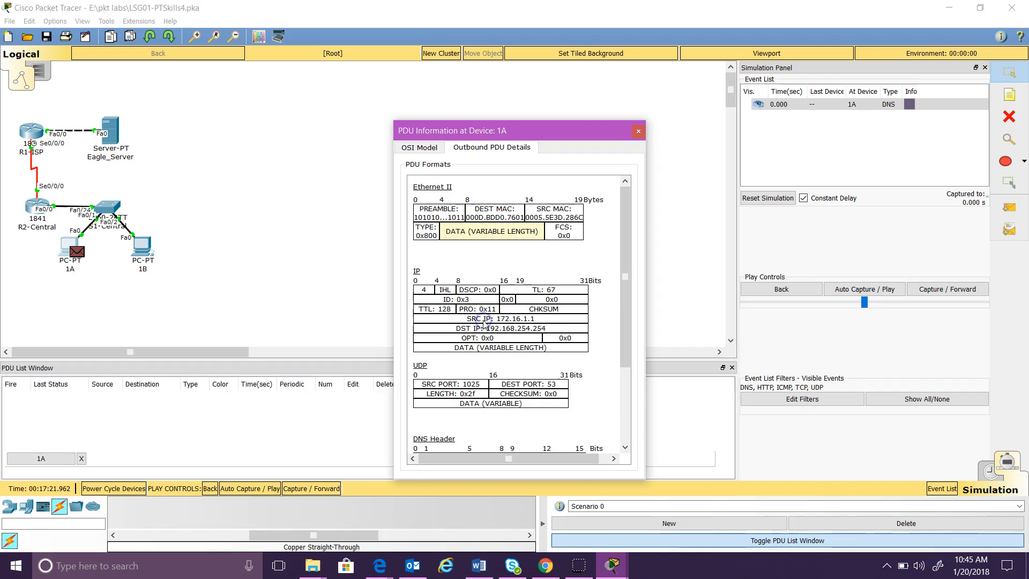
pyautogui.click(466, 320)
pyautogui.click(547, 320)
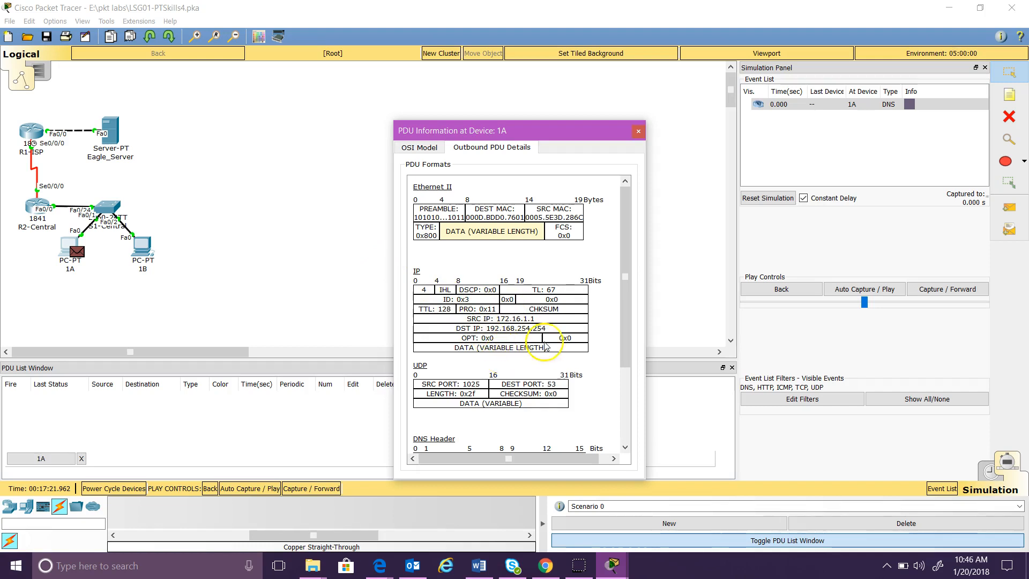
pyautogui.click(622, 342)
pyautogui.moveTo(622, 342); pyautogui.dragTo(609, 453)
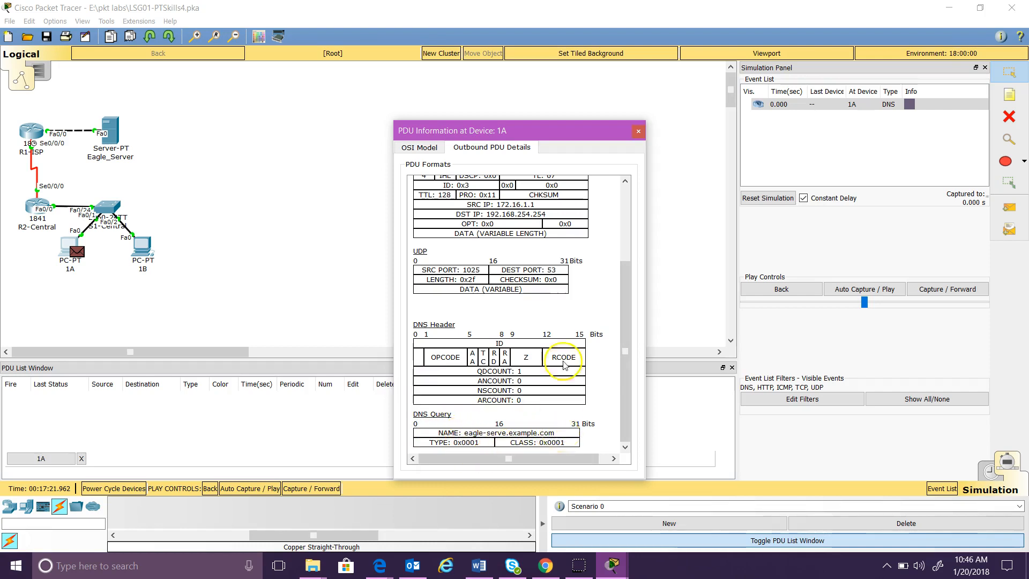
pyautogui.click(638, 134)
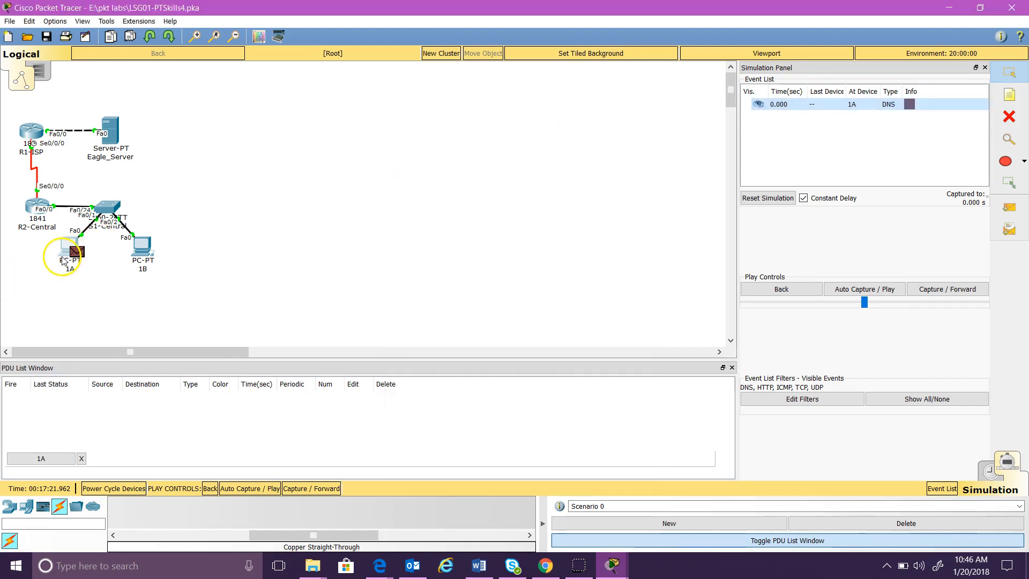
# - Check PC 1A's addressing summary and advance the simulation one event, forwarding the DNS packet to S1-Central
pyautogui.moveTo(68, 261)
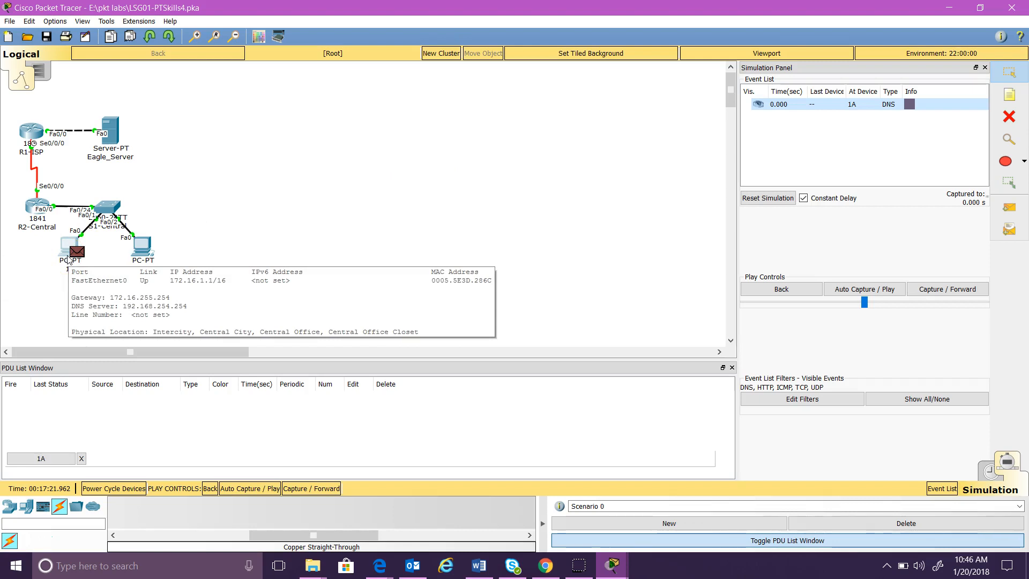
pyautogui.click(260, 142)
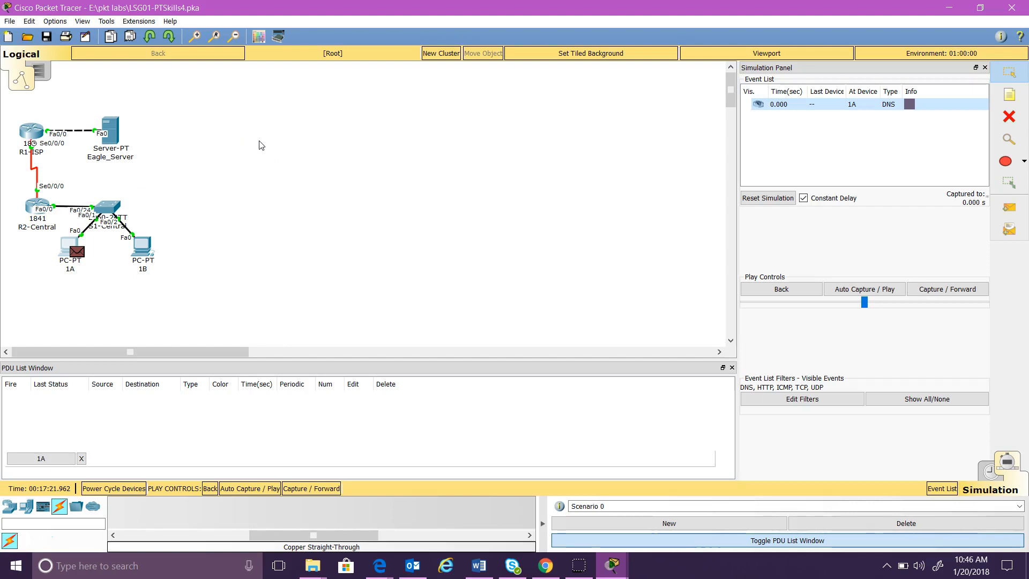
pyautogui.click(938, 296)
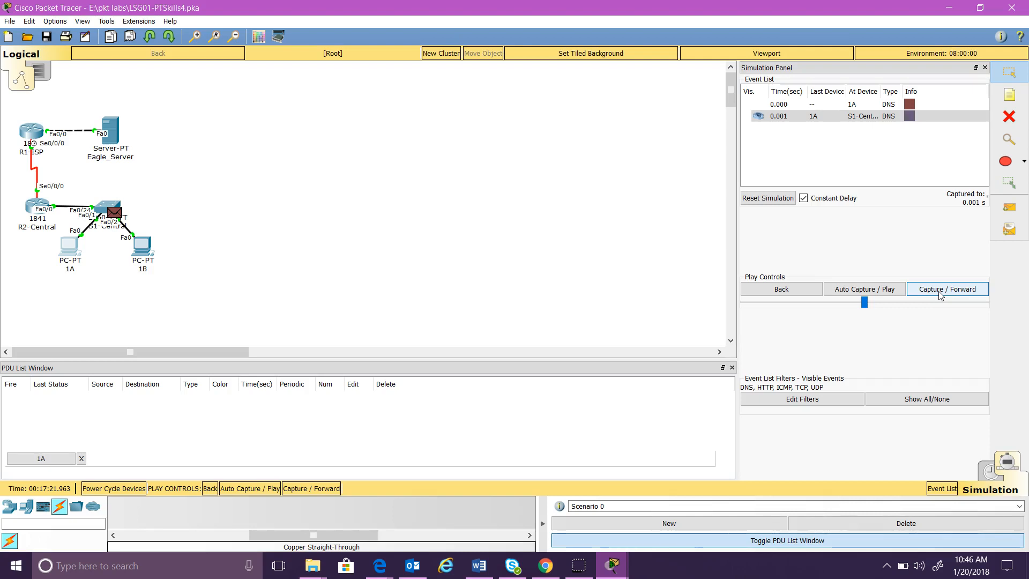
# - Open the PDU information for the DNS event at S1-Central and examine its inbound and outbound Layer 1 and Layer 2 processing
pyautogui.click(906, 117)
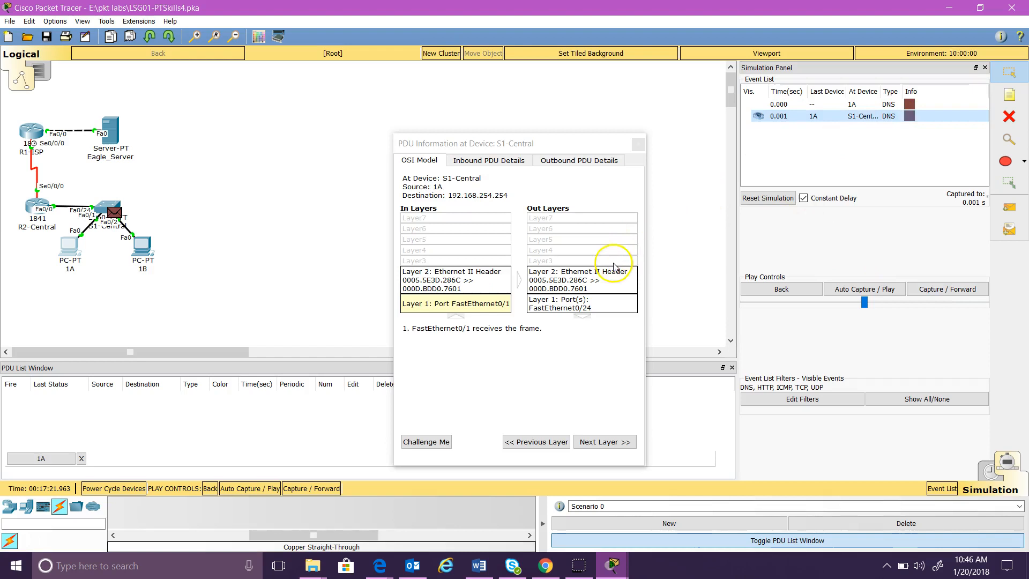
pyautogui.click(587, 280)
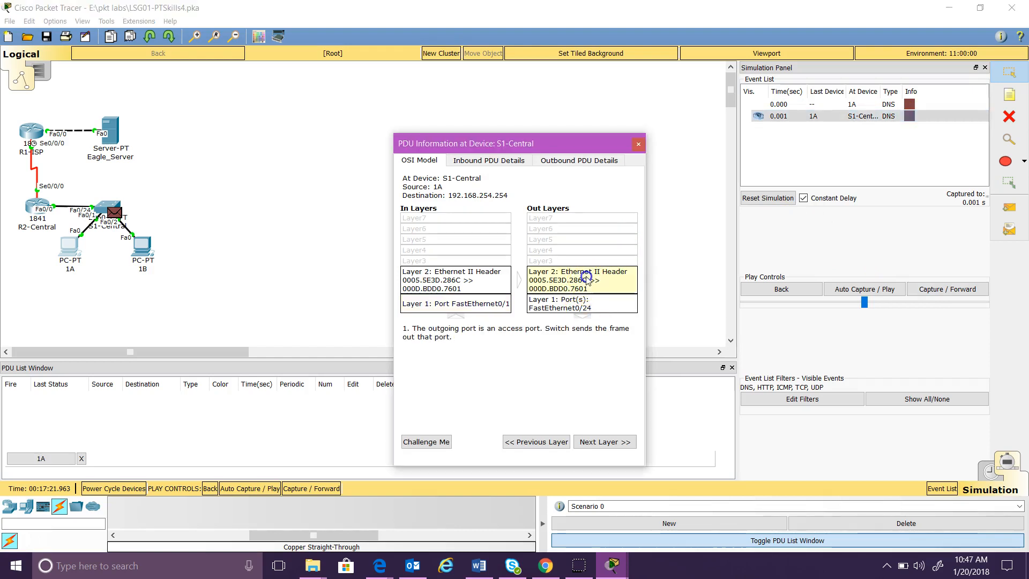
pyautogui.click(582, 307)
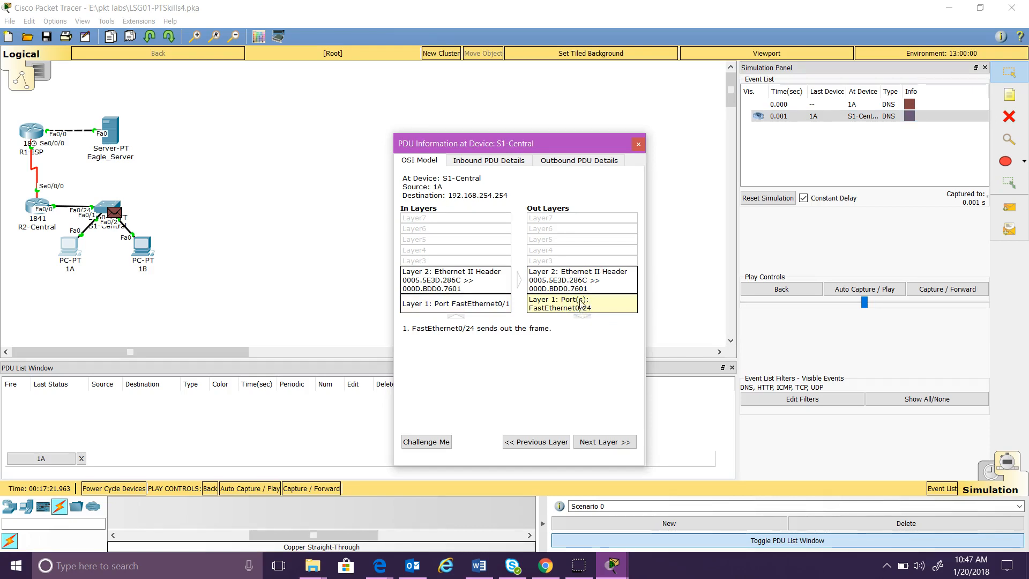
pyautogui.click(580, 290)
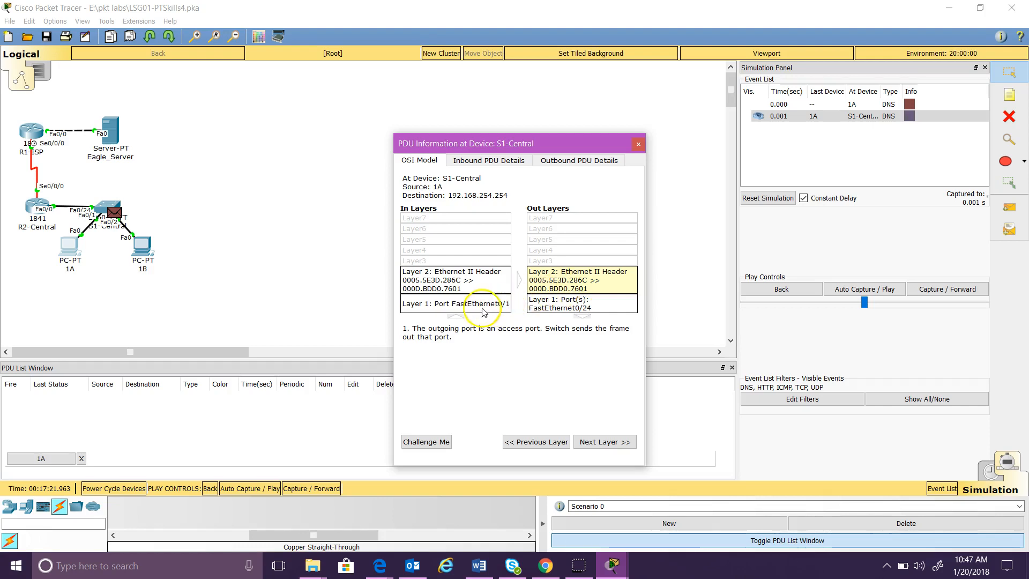
pyautogui.click(465, 287)
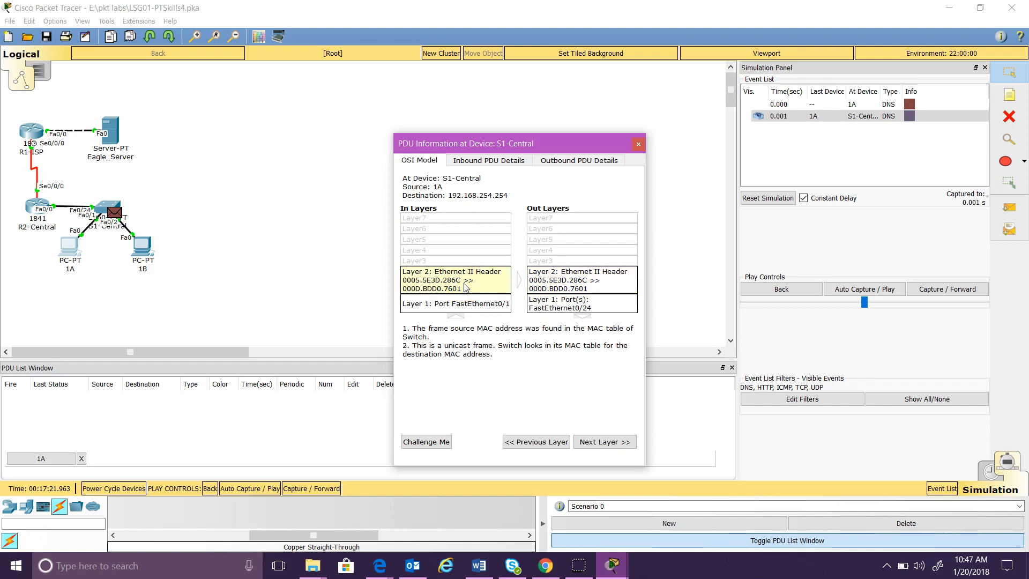
pyautogui.click(439, 310)
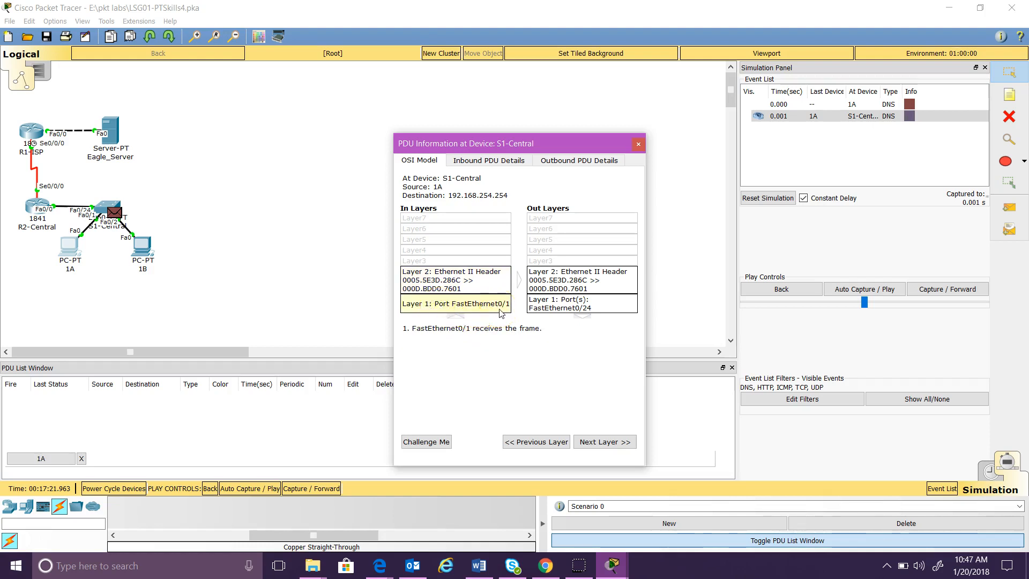
pyautogui.click(558, 310)
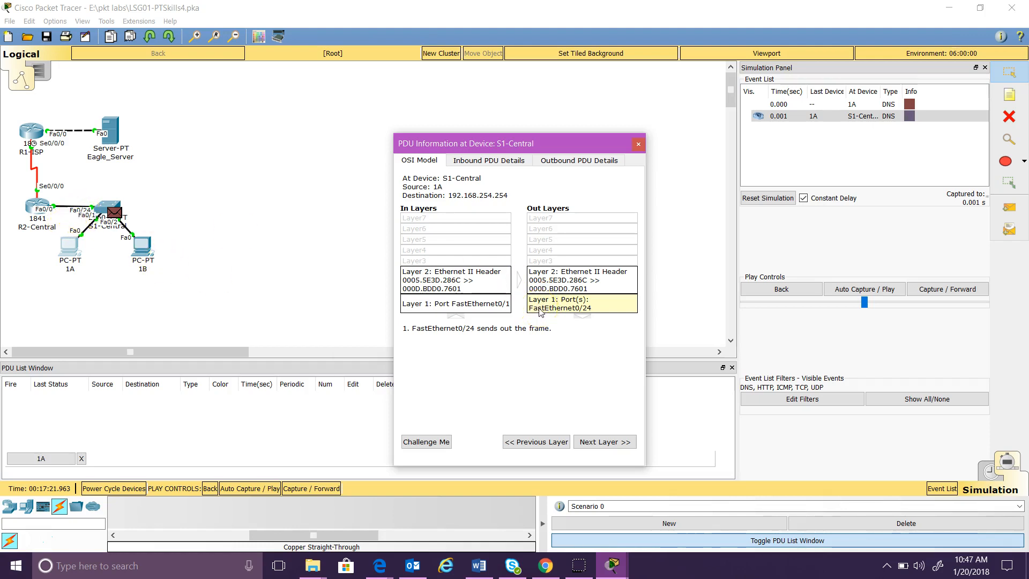
# - Examine the inbound and outbound PDU formats at S1-Central down to the DNS query, then close the PDU information
pyautogui.click(493, 161)
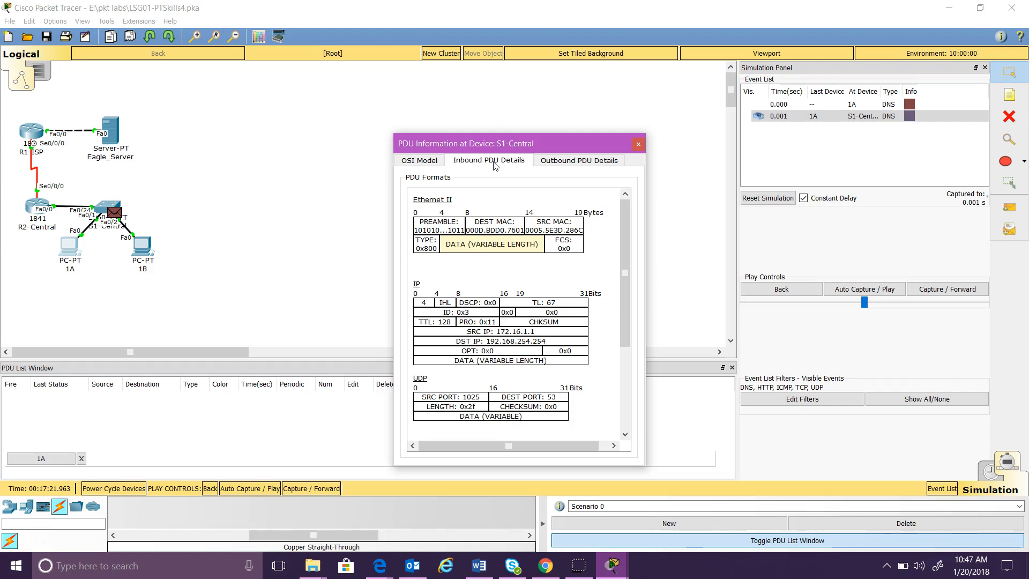
pyautogui.click(562, 162)
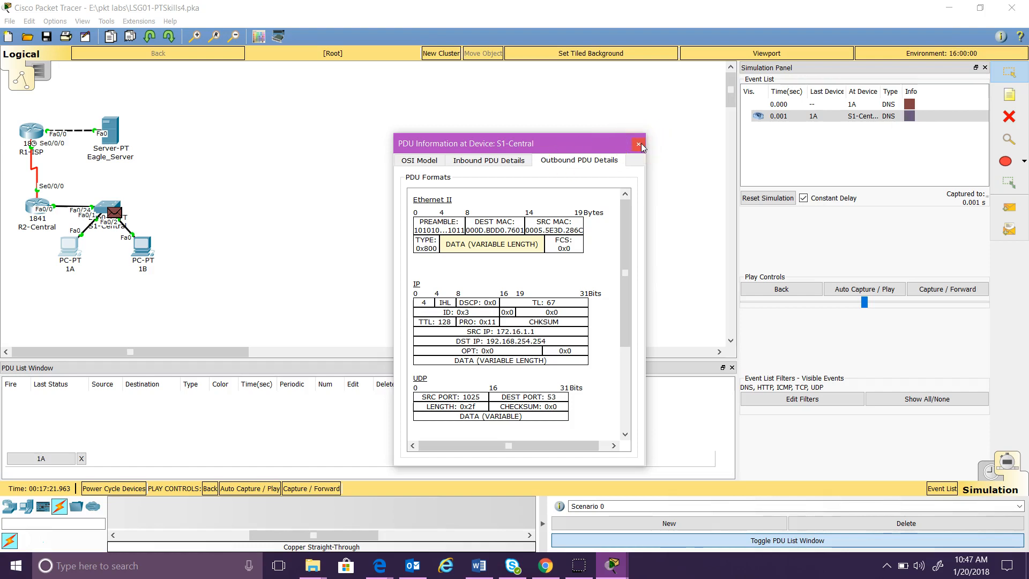
pyautogui.click(634, 221)
pyautogui.moveTo(634, 221); pyautogui.dragTo(621, 323)
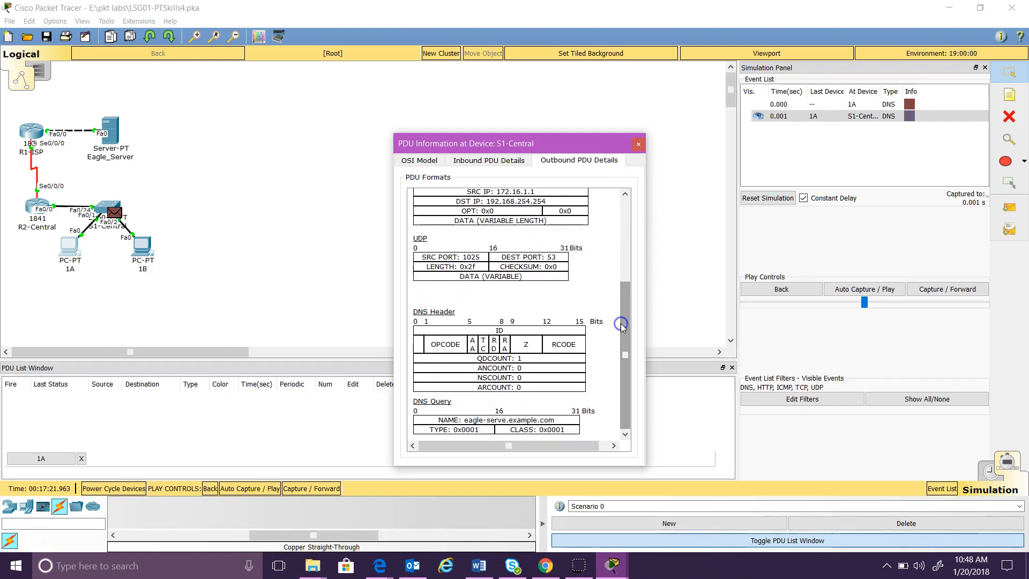
pyautogui.click(637, 146)
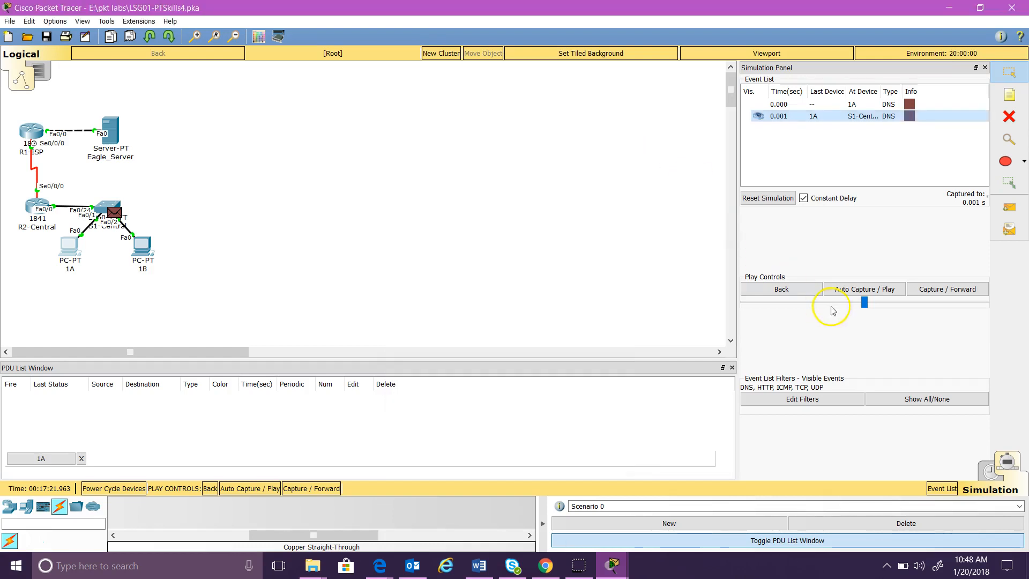
# - Advance the simulation to forward the DNS packet to R2-Central, and view that event's PDU information before closing it
pyautogui.click(931, 290)
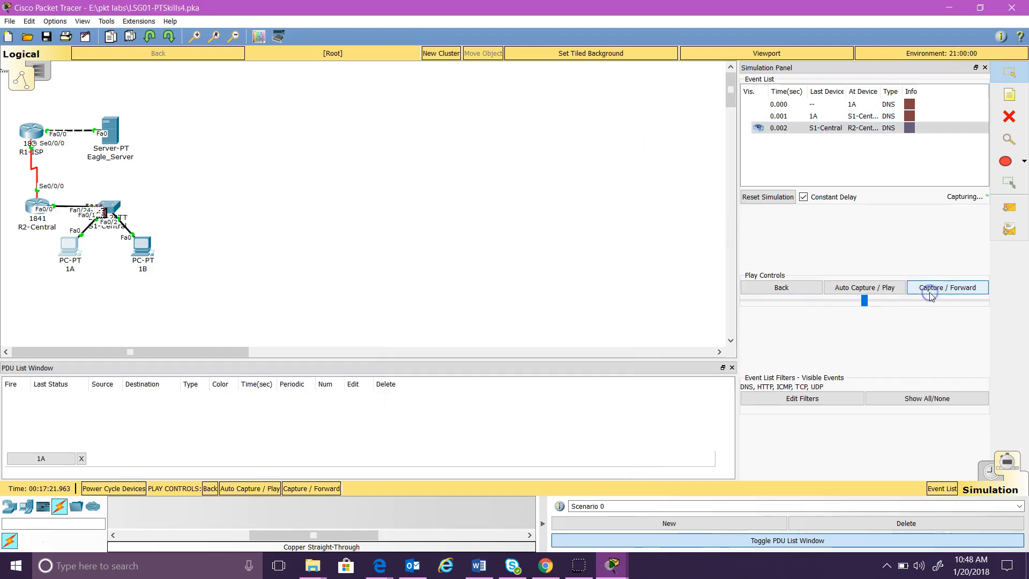
pyautogui.click(931, 292)
pyautogui.click(909, 129)
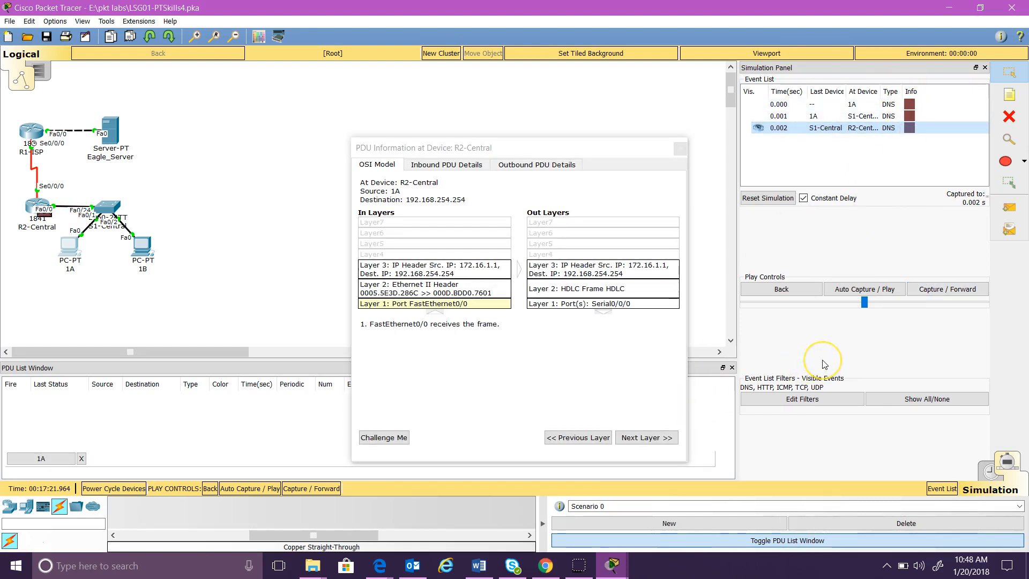
pyautogui.click(685, 150)
# - Advance the simulation event by event through R1-ISP and Eagle_Server until the DNS reply arrives back at PC 1A
pyautogui.click(925, 294)
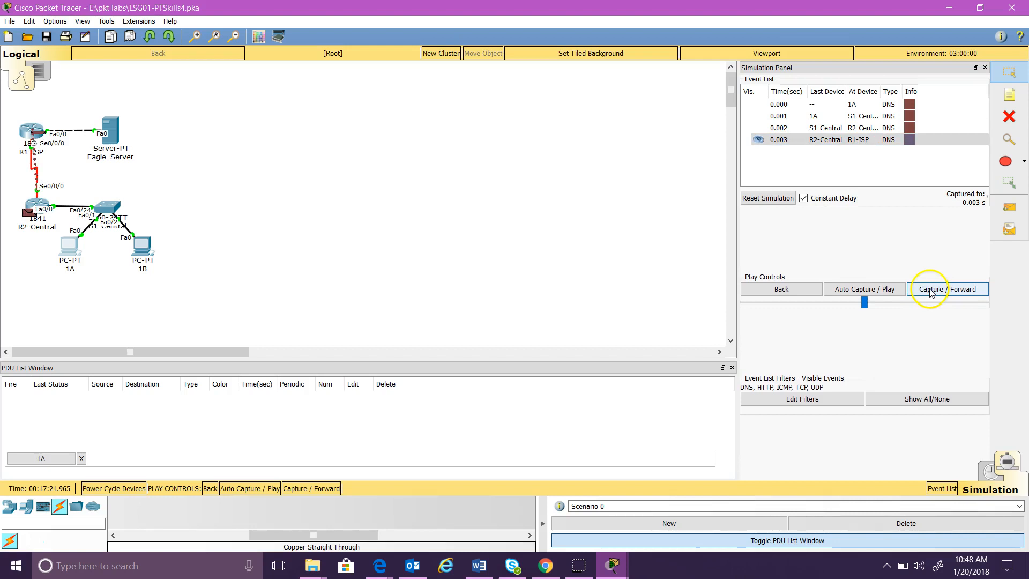
pyautogui.click(930, 290)
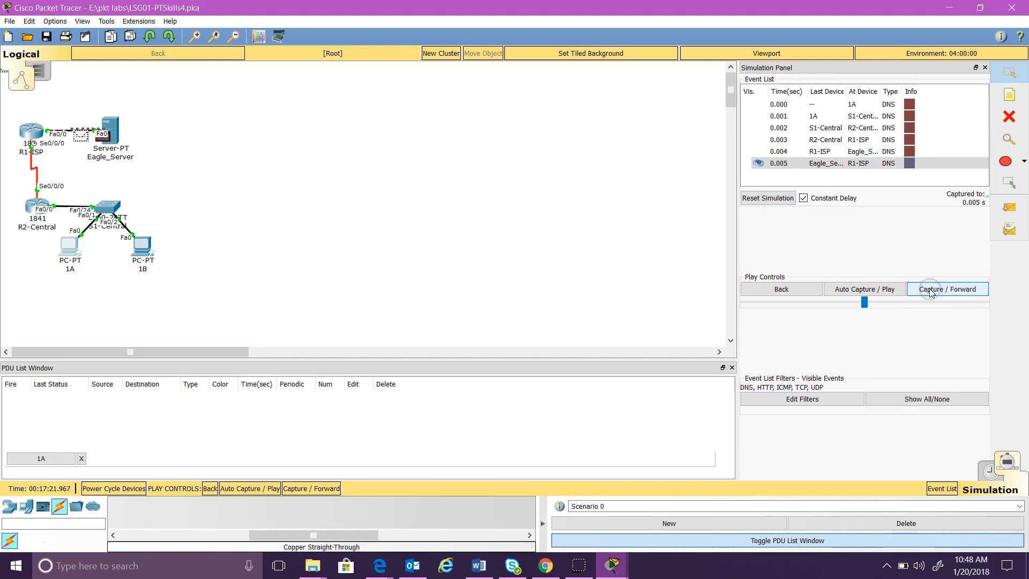
pyautogui.click(930, 289)
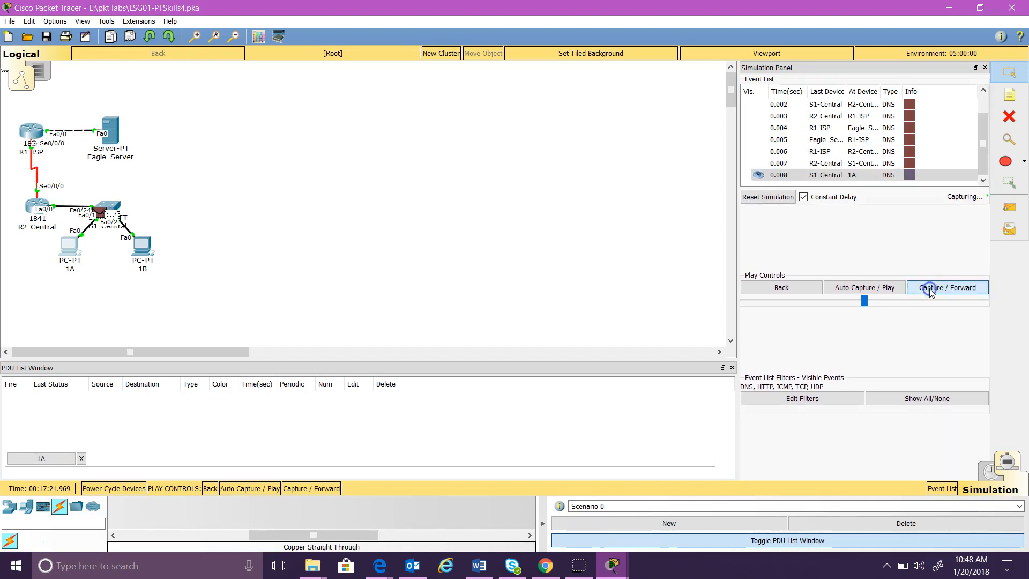
pyautogui.click(931, 290)
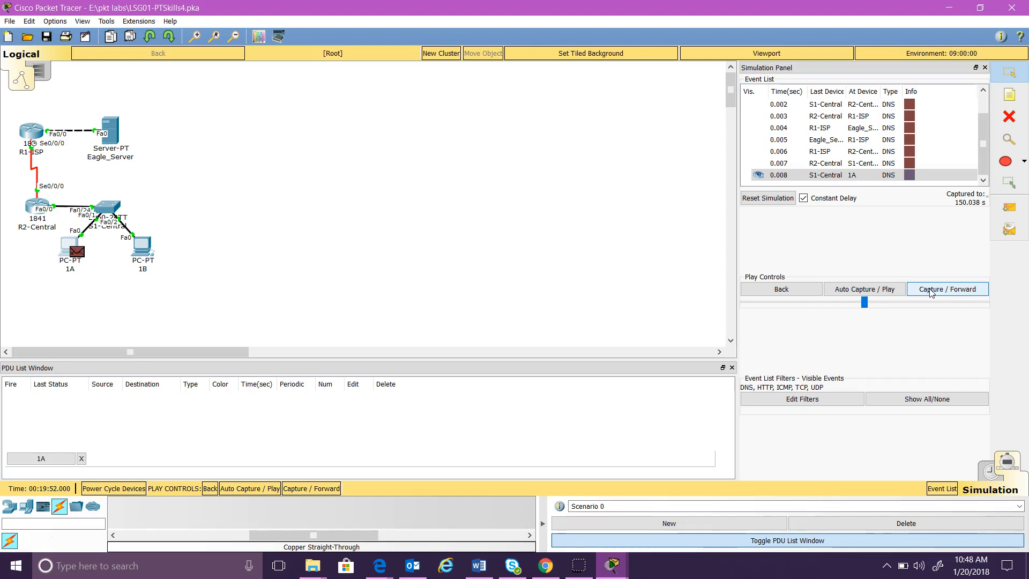
# - Examine the DNS reply's OSI layers and inbound PDU formats at 1A, then close the PDU information
pyautogui.click(910, 177)
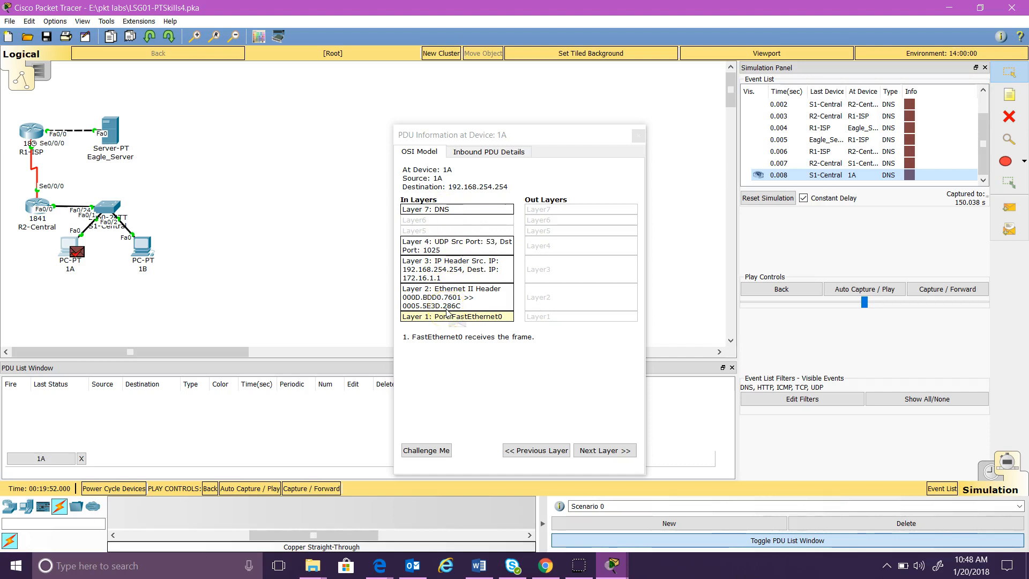
pyautogui.click(489, 153)
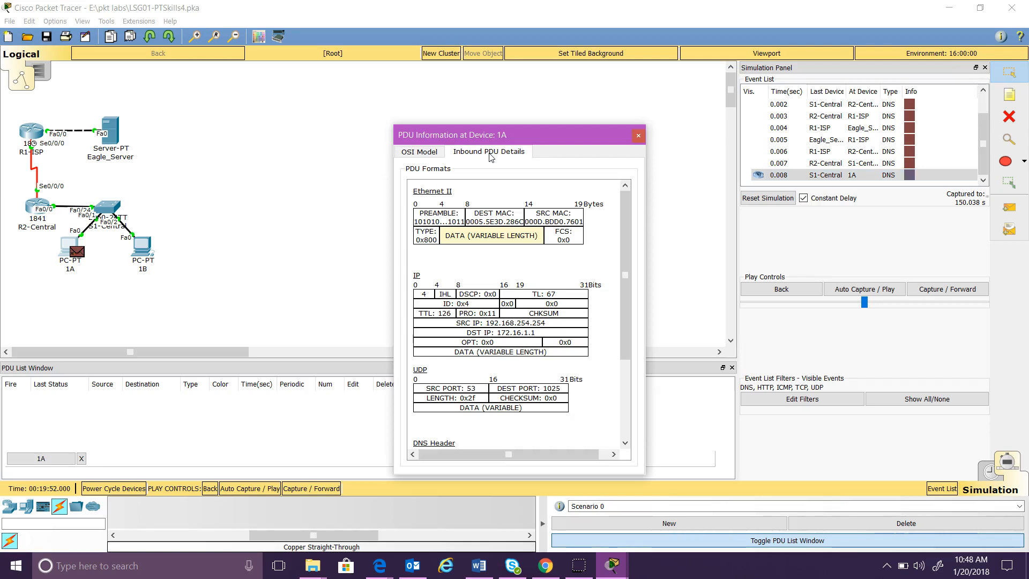
pyautogui.click(638, 136)
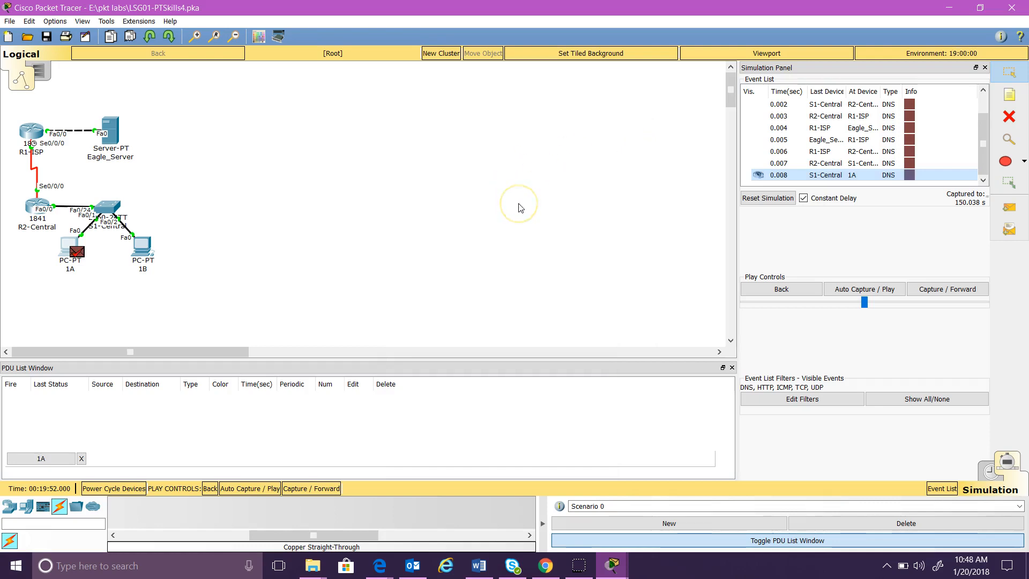
# - Arrange the main Packet Tracer window side by side with the PT Activity instructions
pyautogui.moveTo(680, 10); pyautogui.dragTo(1, 134)
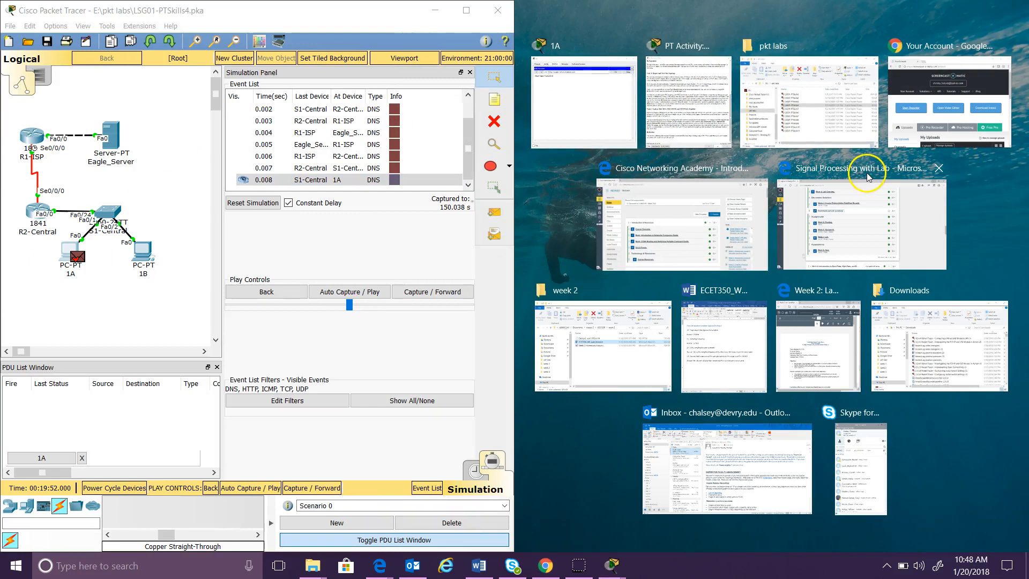
pyautogui.click(700, 135)
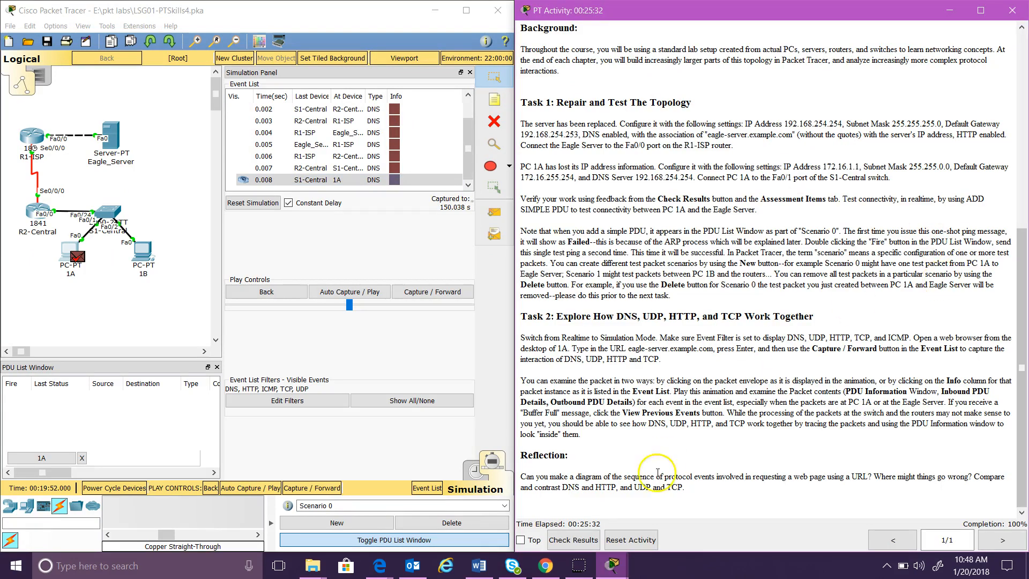